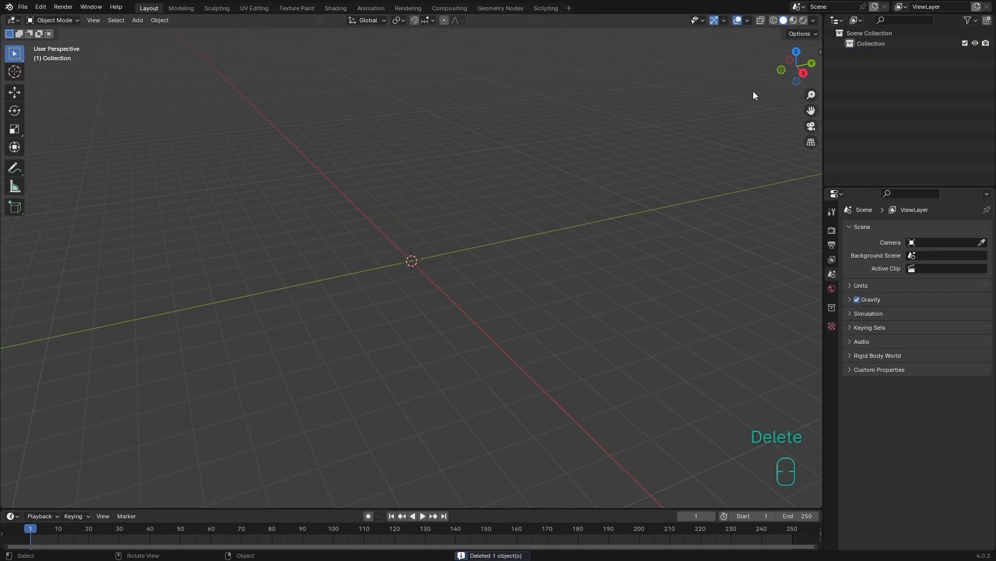
# - Load teapot.jpg from the Blender Tut pictures folder as a reference image aligned to the front view
pyautogui.click(783, 69)
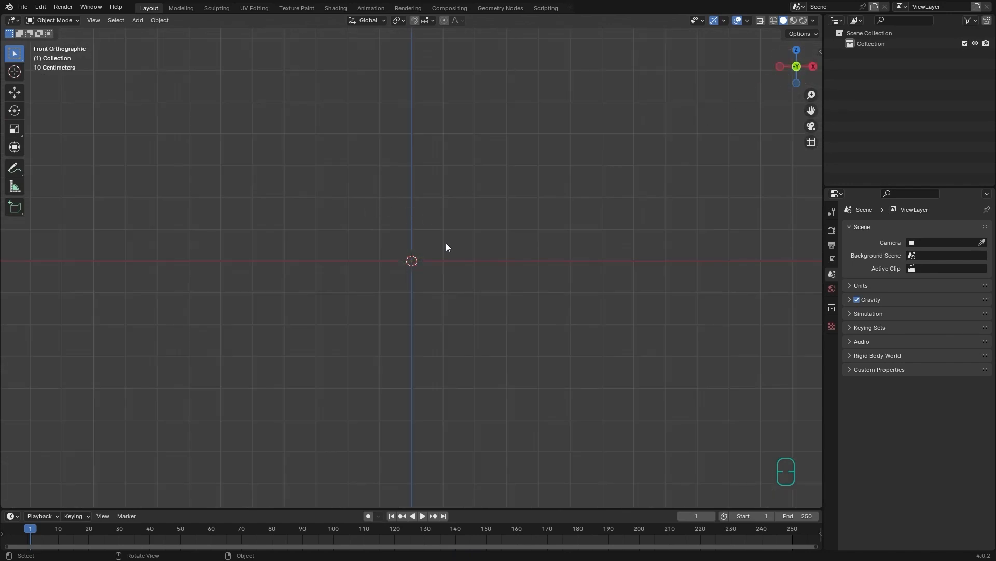
pyautogui.click(138, 21)
pyautogui.moveTo(170, 144)
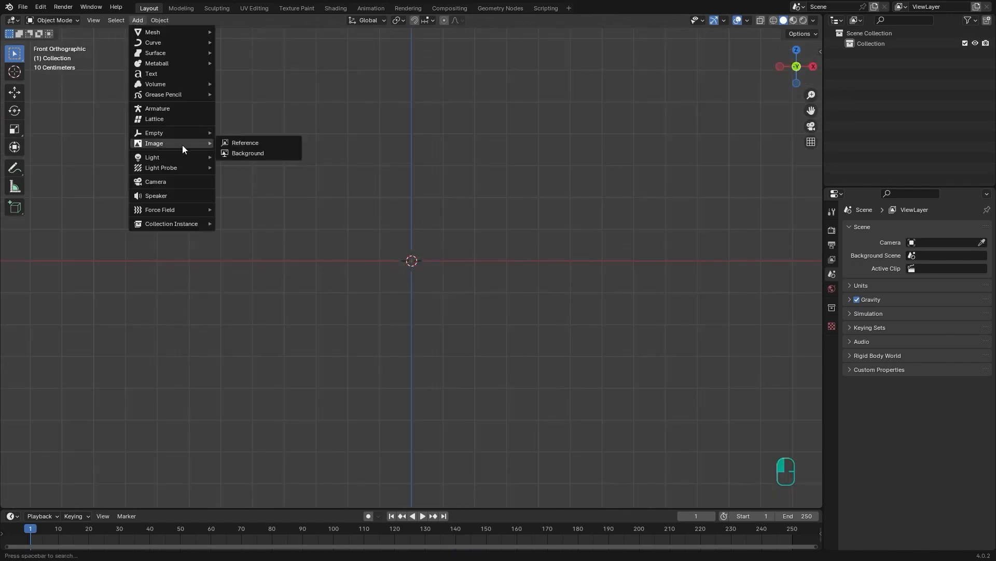
pyautogui.hotkey('shift', 'a')
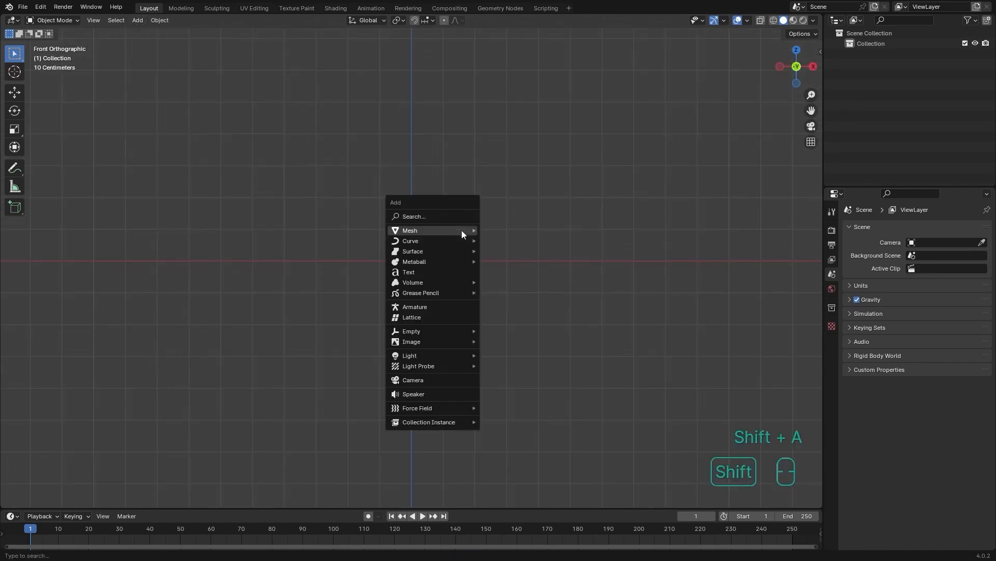
pyautogui.moveTo(441, 342)
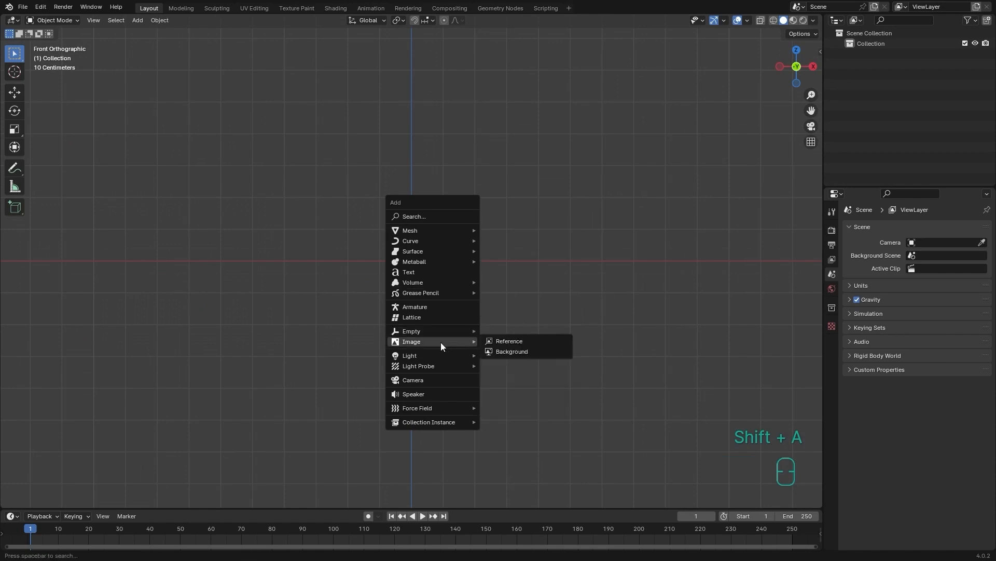
pyautogui.click(511, 341)
pyautogui.scroll(-1, 253, 393)
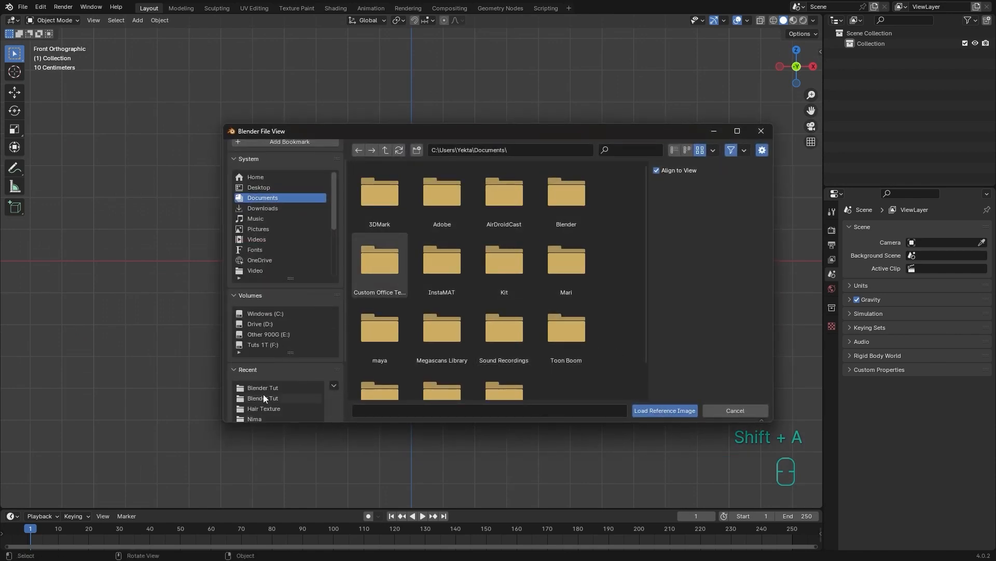
pyautogui.click(273, 397)
pyautogui.click(257, 388)
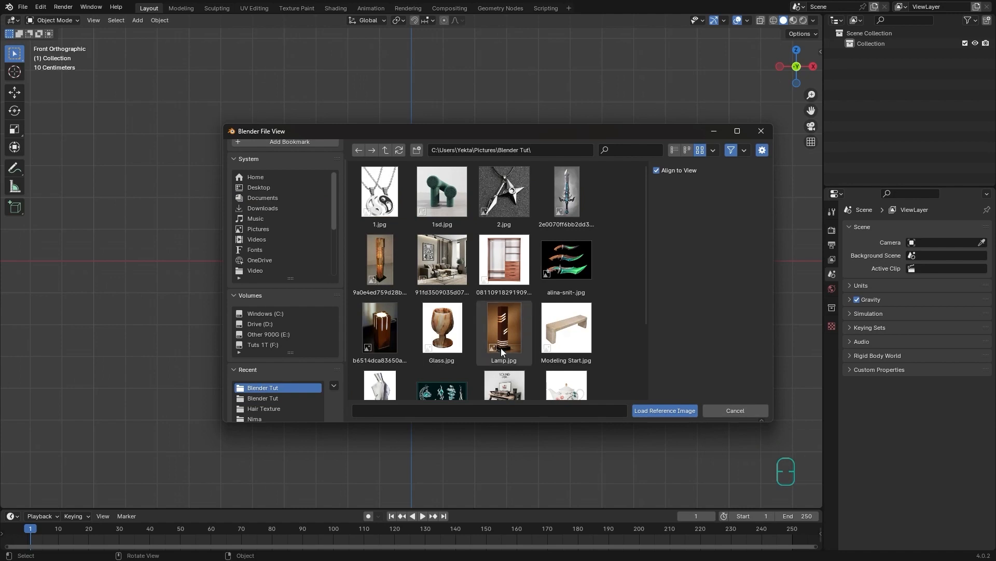
pyautogui.scroll(-5, 499, 345)
pyautogui.click(567, 293)
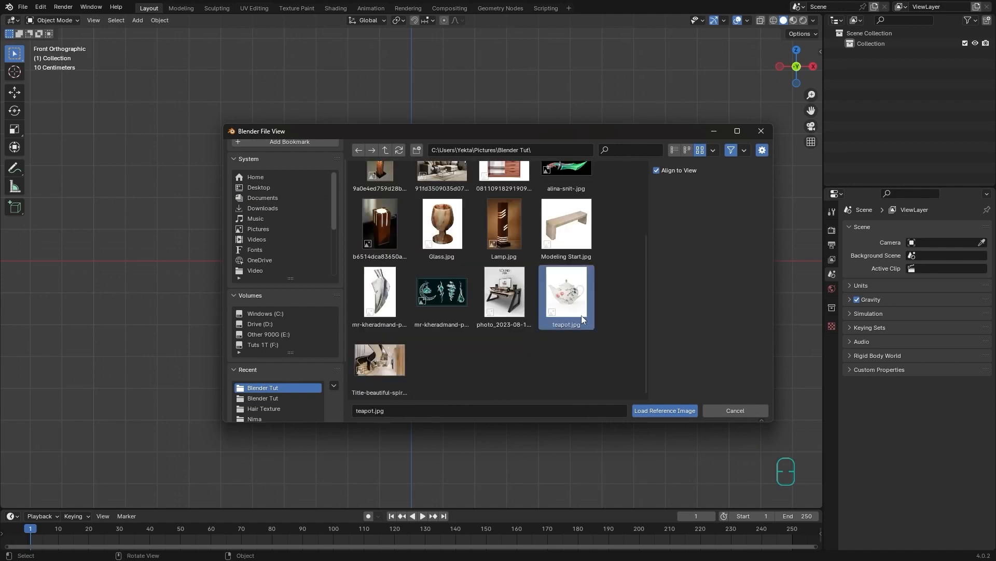
pyautogui.click(641, 410)
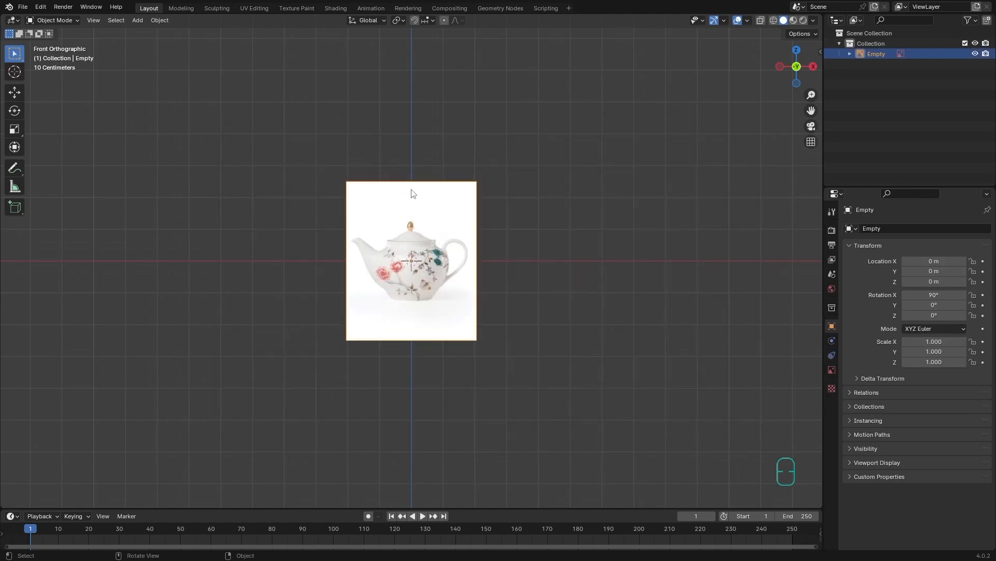
# - Raise the teapot reference image about 1.3 m along Z so the teapot's base sits near the ground line
pyautogui.scroll(3, 408, 176)
pyautogui.keyDown('alt'); pyautogui.keyDown('shift'); pyautogui.moveTo(478, 220); pyautogui.dragTo(515, 241, button='middle'); pyautogui.keyUp('shift'); pyautogui.keyUp('alt')
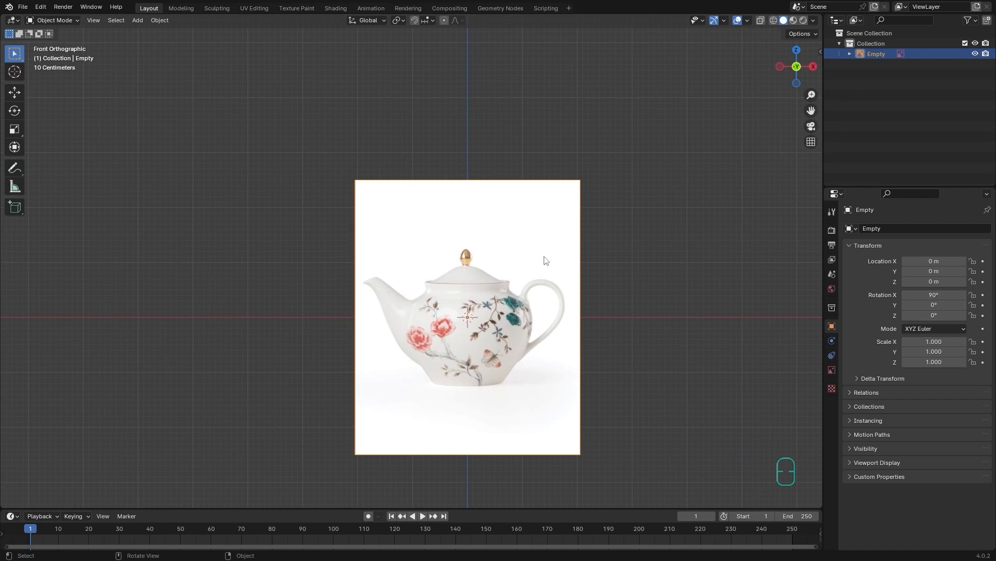
pyautogui.press('g')
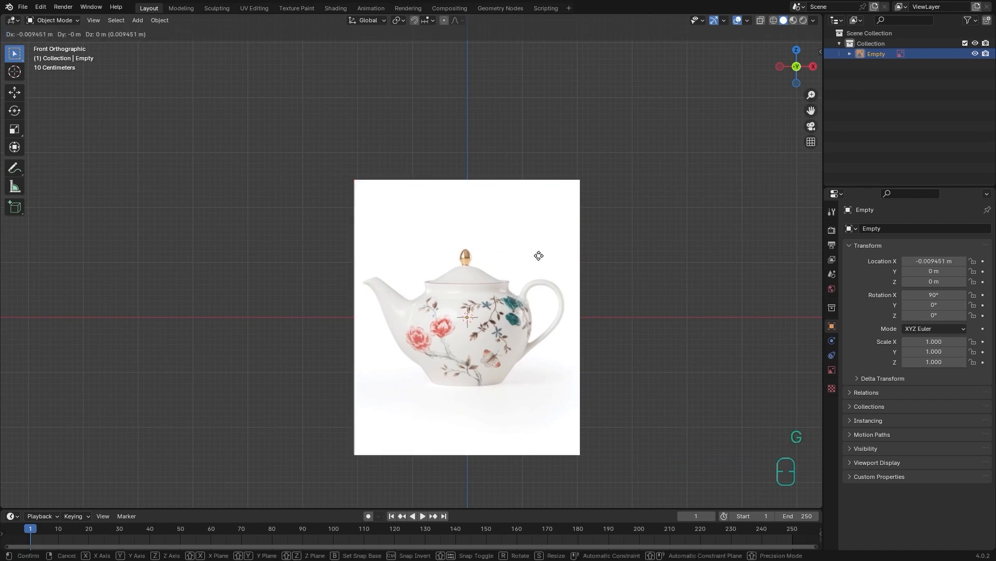
pyautogui.press('z')
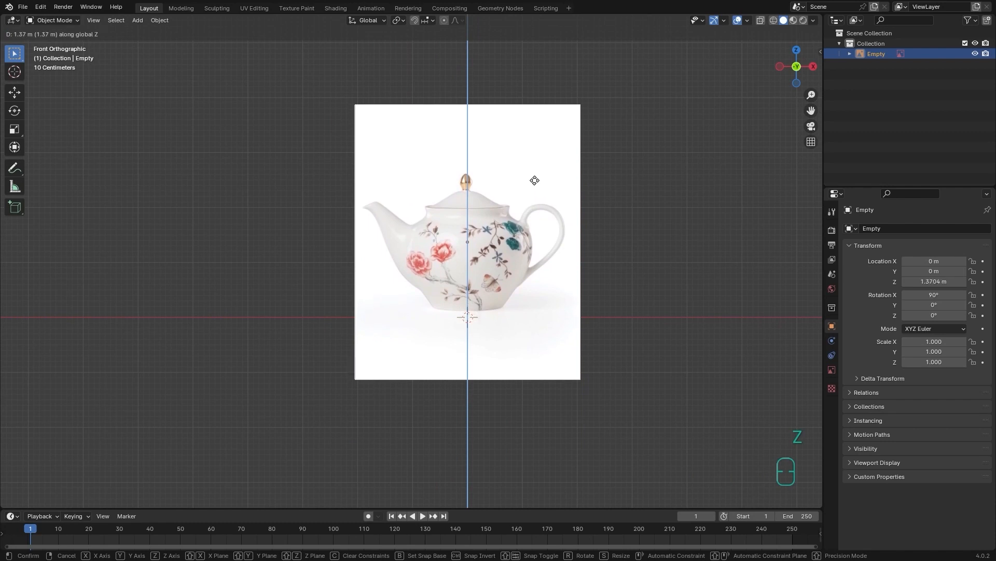
pyautogui.click(534, 184)
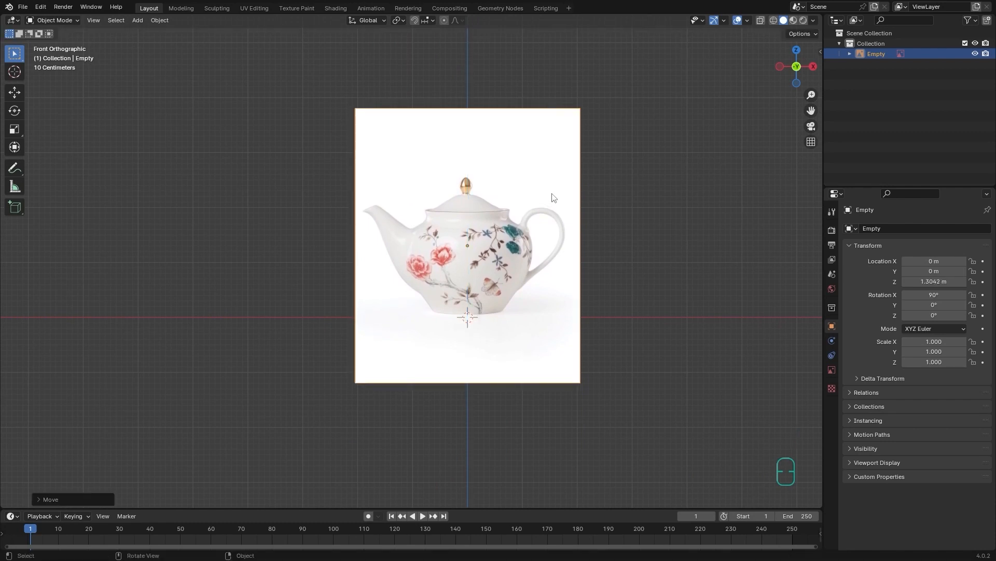
# - Scale the reference image up to about 1.31 and raise it to about 1.66 m on Z, realigning the teapot's base with the ground line
pyautogui.press('s')
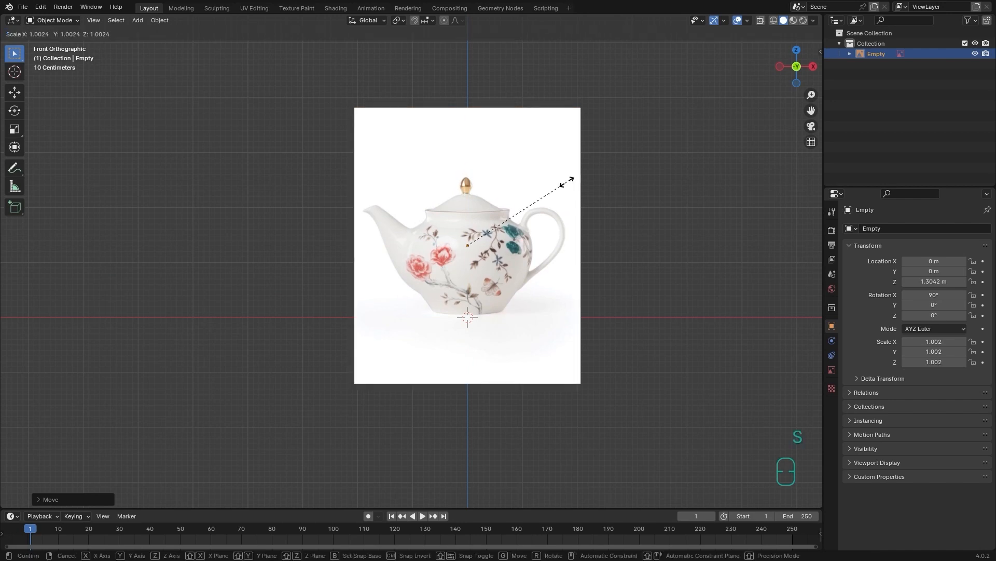
pyautogui.click(596, 179)
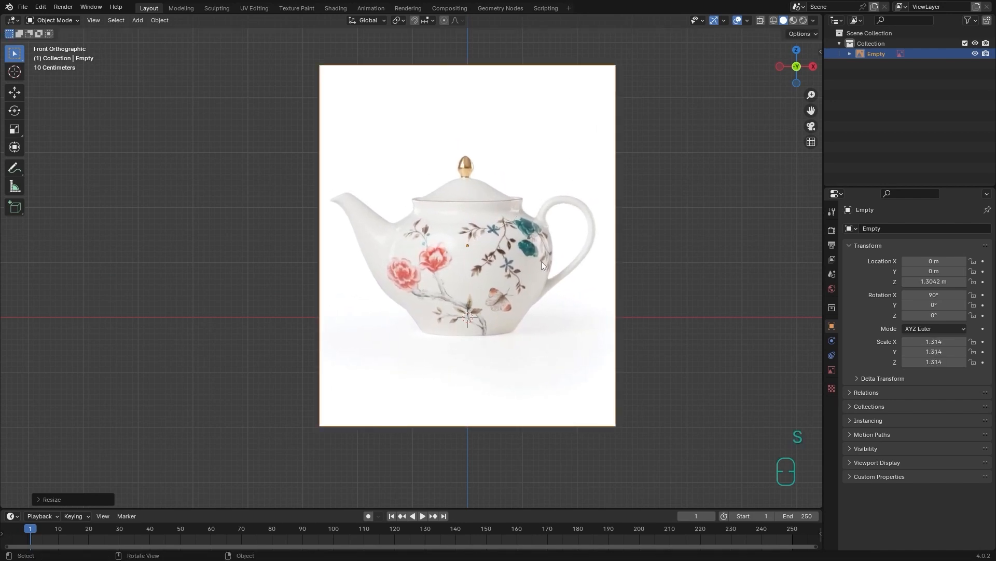
pyautogui.press('g')
pyautogui.press('z')
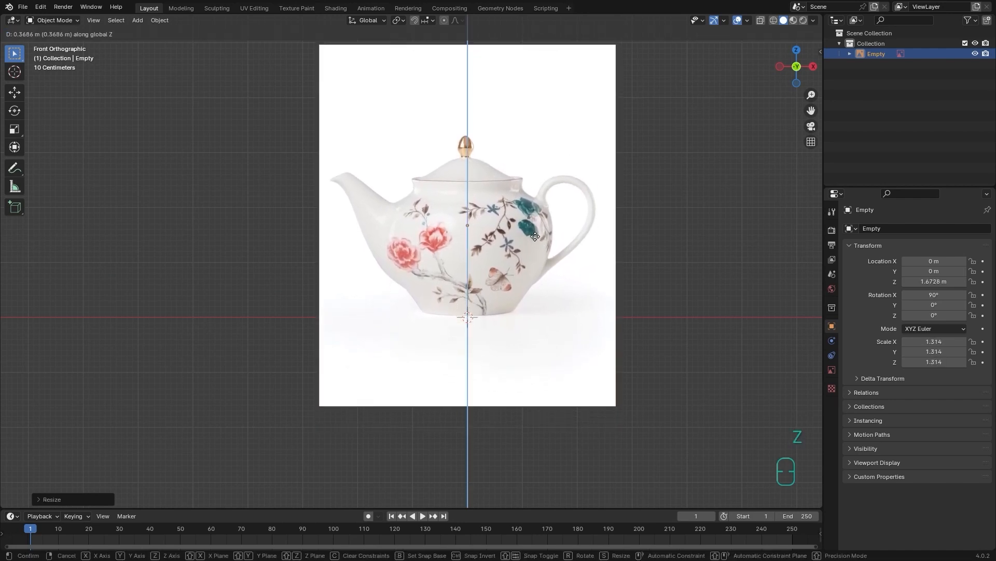
pyautogui.click(533, 236)
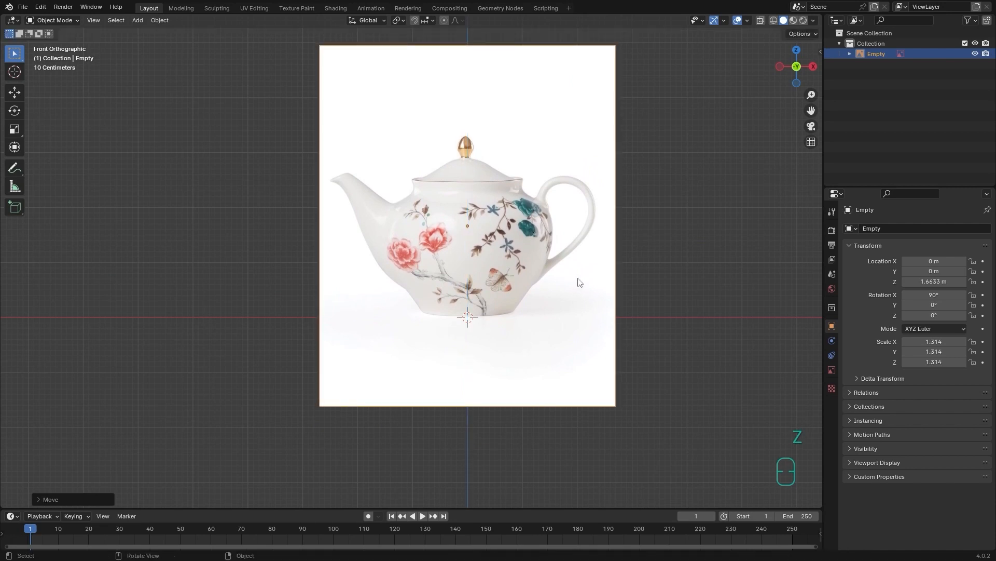
# - Move the reference image back along Y to about 3.9 m, behind the world origin
pyautogui.keyDown('alt'); pyautogui.moveTo(762, 136); pyautogui.dragTo(583, 178); pyautogui.keyUp('alt')
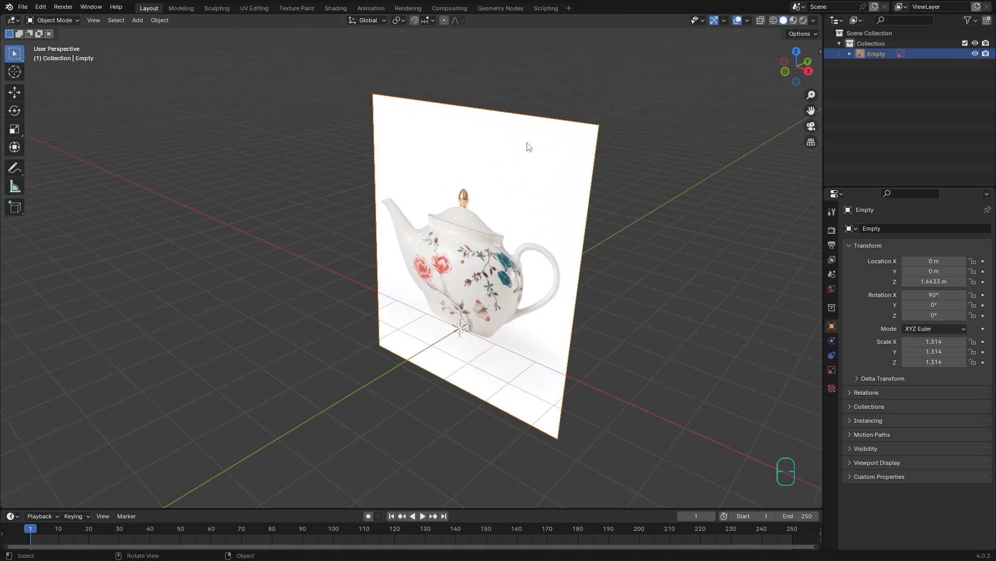
pyautogui.click(15, 92)
pyautogui.moveTo(489, 254); pyautogui.dragTo(525, 229)
pyautogui.click(15, 53)
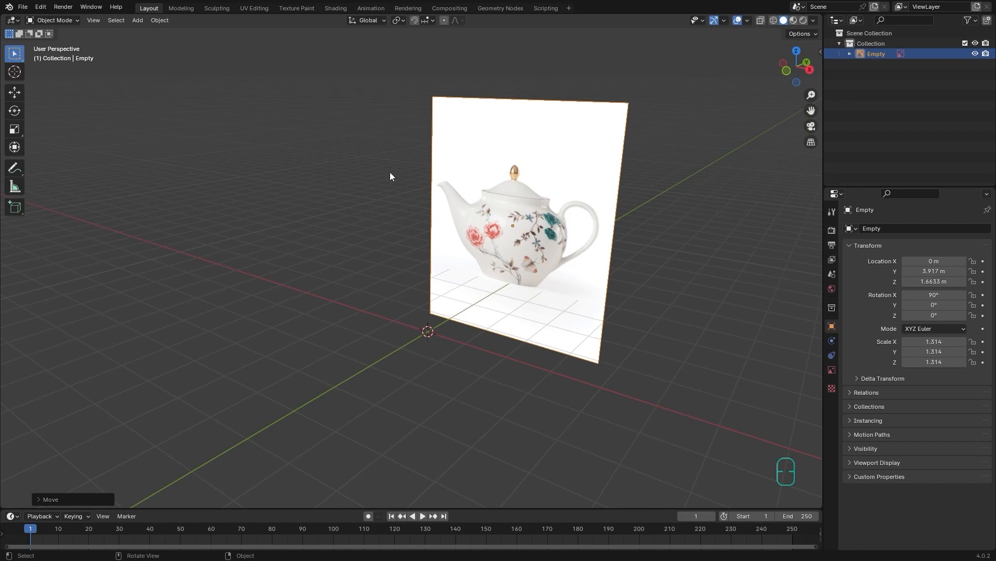
# - Add a UV sphere at the world origin and switch it to Edit Mode
pyautogui.click(137, 21)
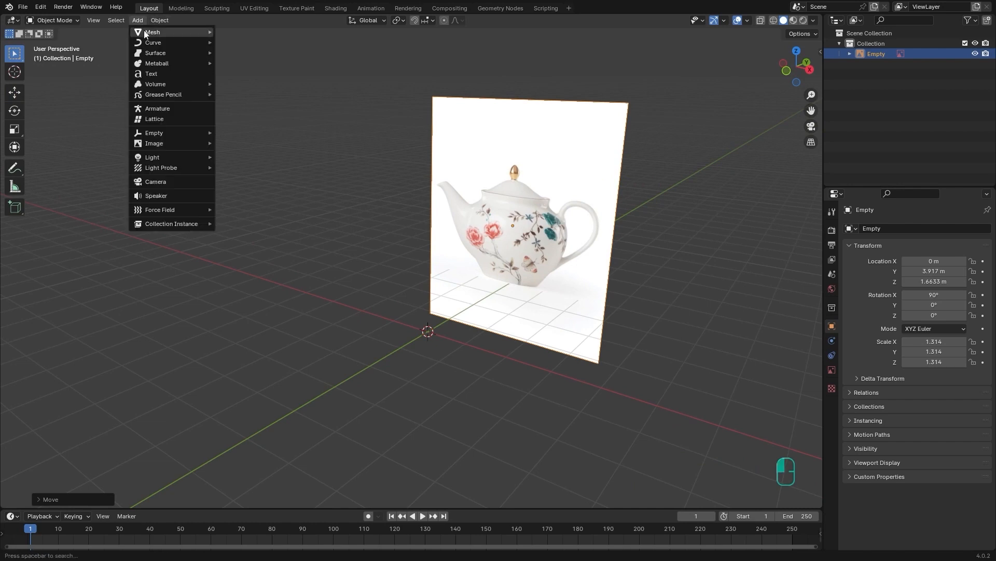
pyautogui.moveTo(144, 30)
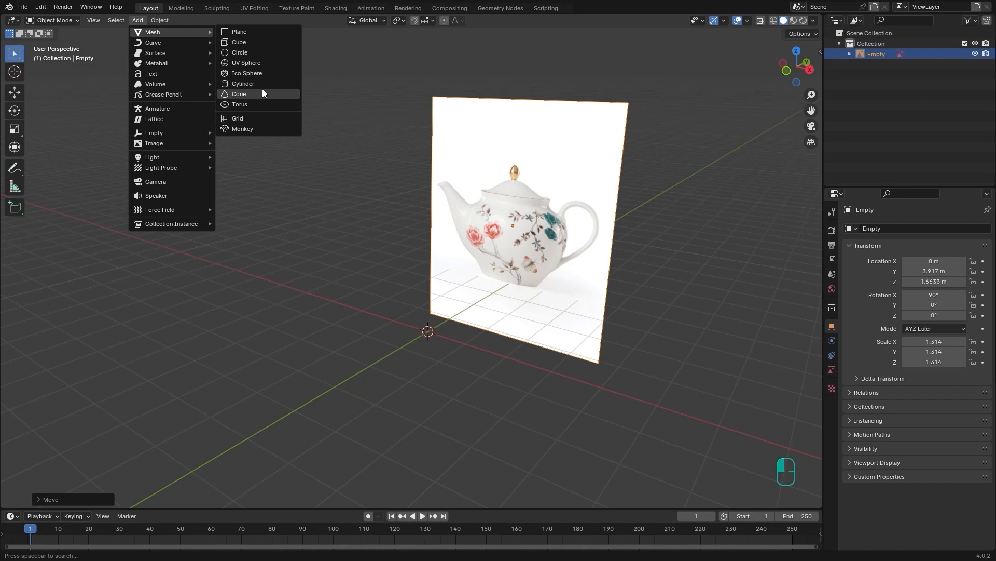
pyautogui.click(253, 65)
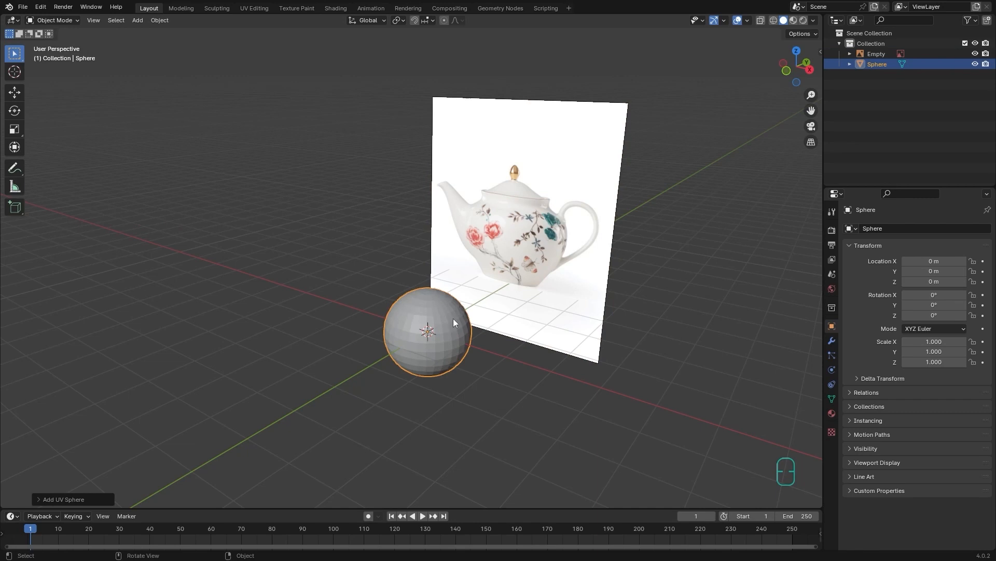
pyautogui.scroll(4, 430, 350)
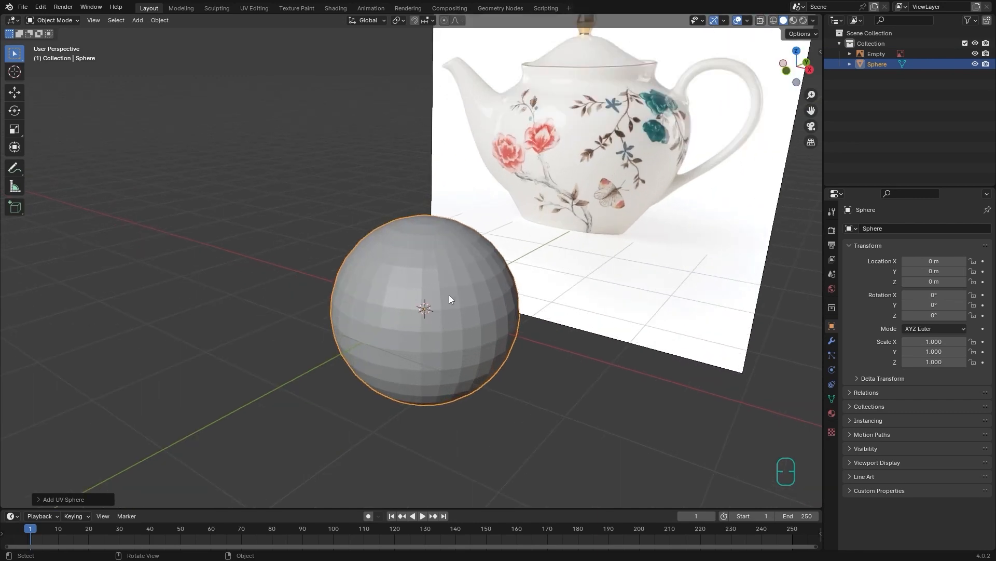
pyautogui.press('Tab')
pyautogui.keyDown('alt'); pyautogui.moveTo(445, 297); pyautogui.dragTo(451, 312, button='middle'); pyautogui.keyUp('alt')
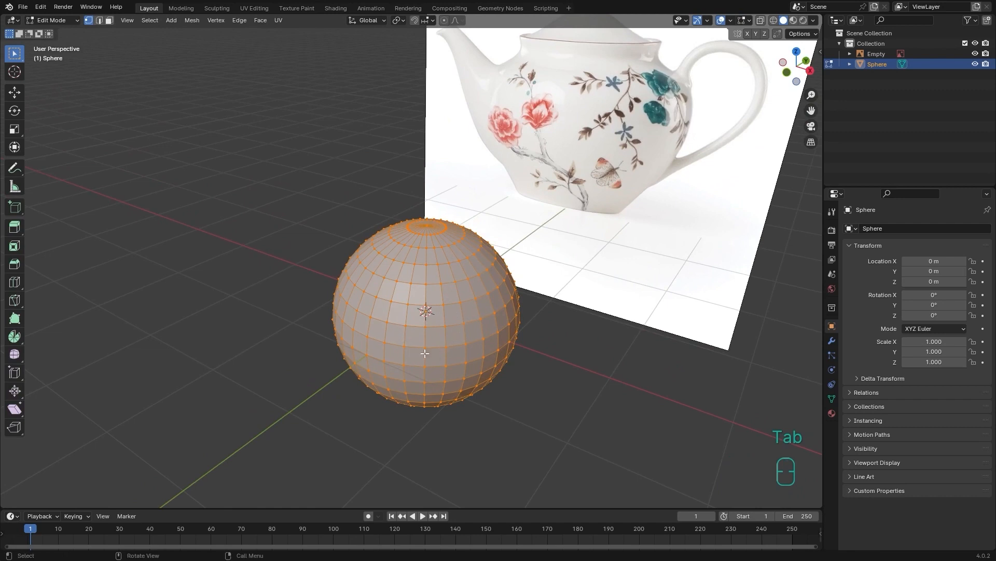
pyautogui.keyDown('alt'); pyautogui.moveTo(446, 291); pyautogui.dragTo(487, 241, button='middle'); pyautogui.keyUp('alt')
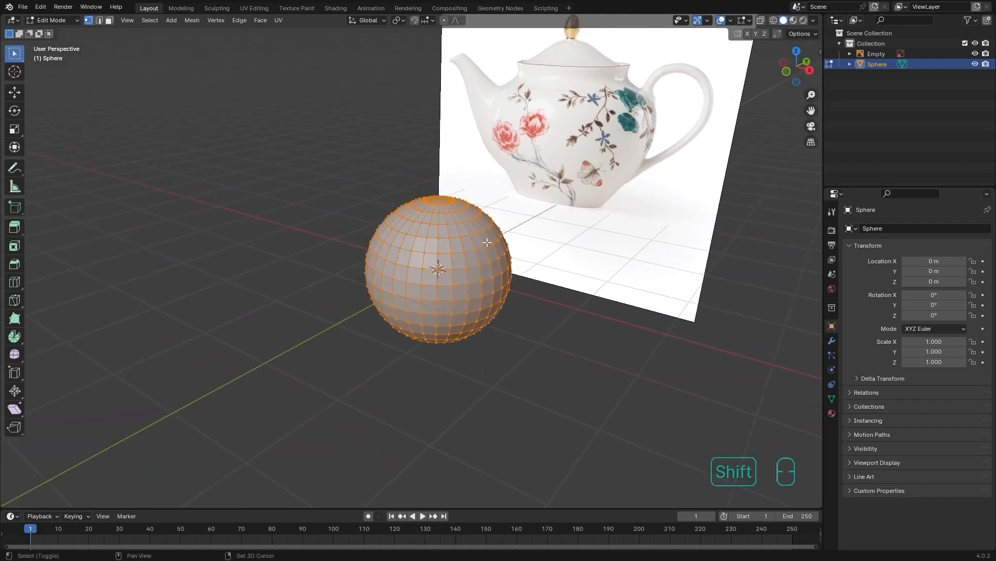
# - Add an ico sphere to the same mesh and move it along X until it stands beside the UV sphere
pyautogui.hotkey('shift', 'a')
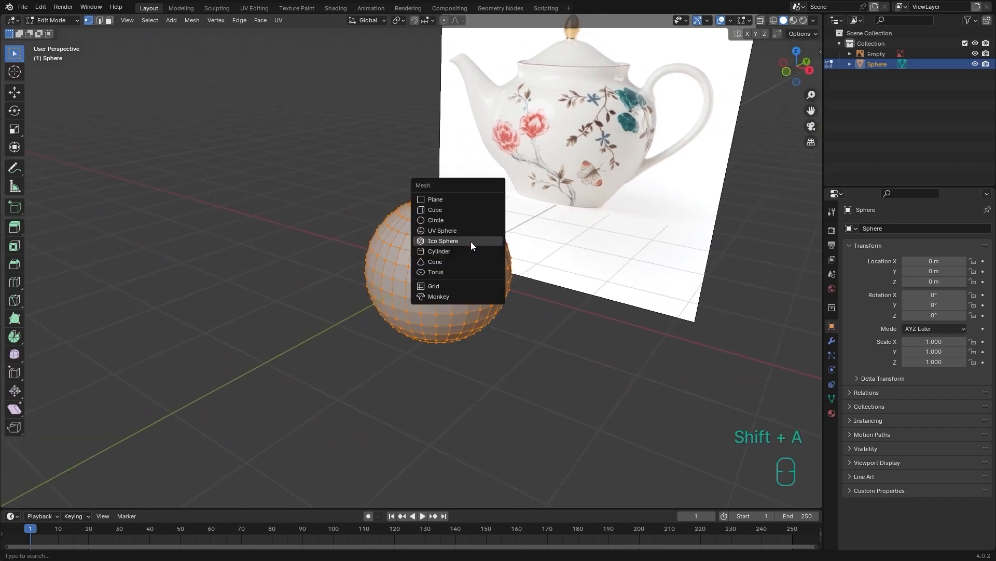
pyautogui.click(472, 241)
pyautogui.press('g')
pyautogui.press('x')
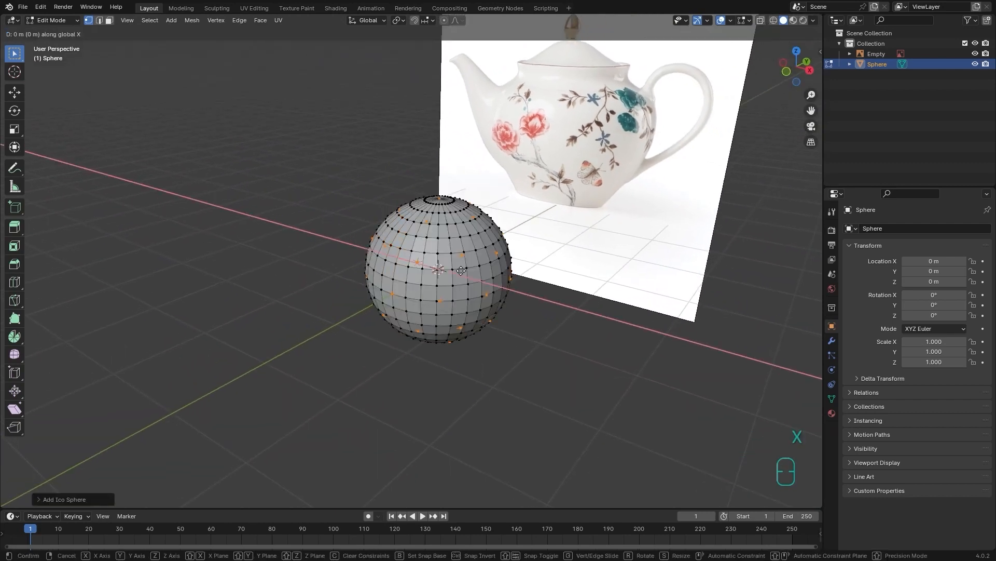
pyautogui.click(614, 309)
pyautogui.keyDown('alt'); pyautogui.keyDown('shift'); pyautogui.moveTo(637, 296); pyautogui.dragTo(577, 281); pyautogui.keyUp('shift'); pyautogui.keyUp('alt')
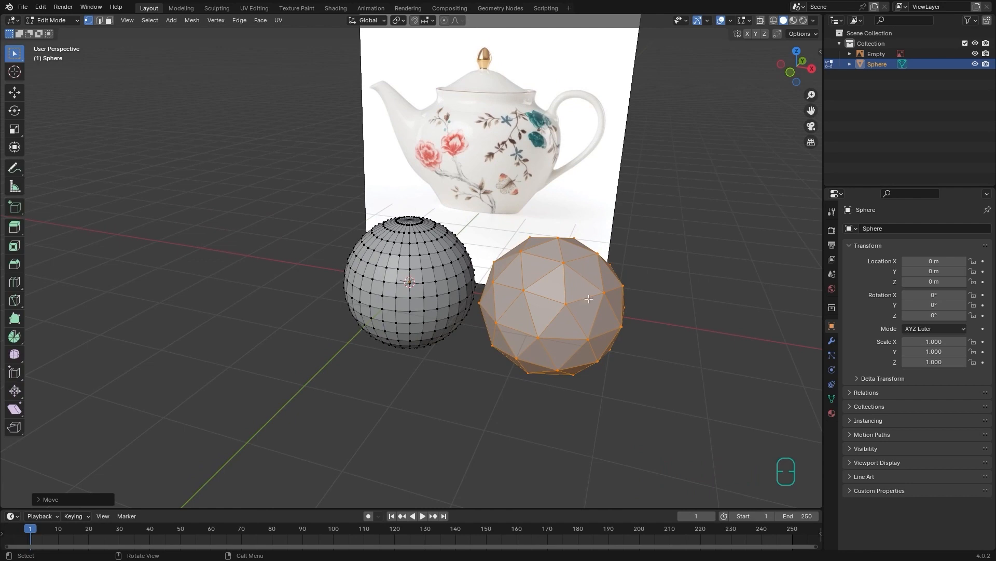
pyautogui.keyDown('alt'); pyautogui.moveTo(516, 286); pyautogui.dragTo(442, 260); pyautogui.keyUp('alt')
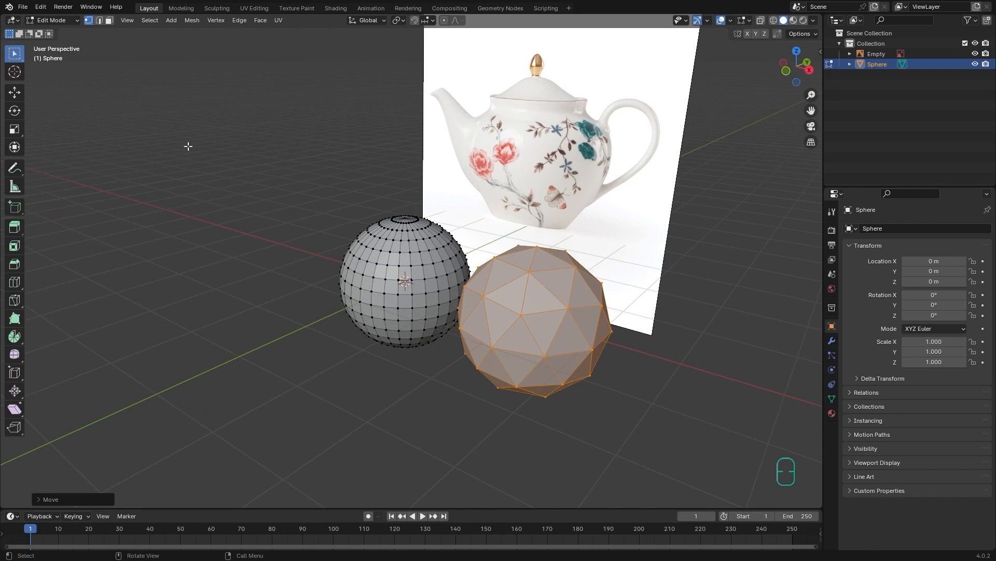
# - Find the "Add Mesh: Extra Objects" add-on by searching the preferences for "extra", enable it and close the preferences
pyautogui.click(40, 7)
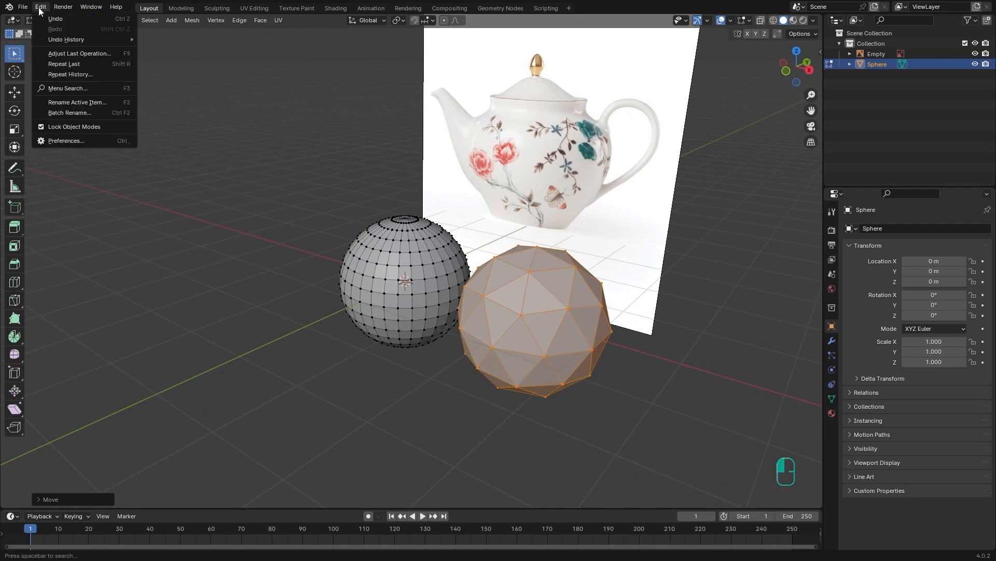
pyautogui.click(77, 141)
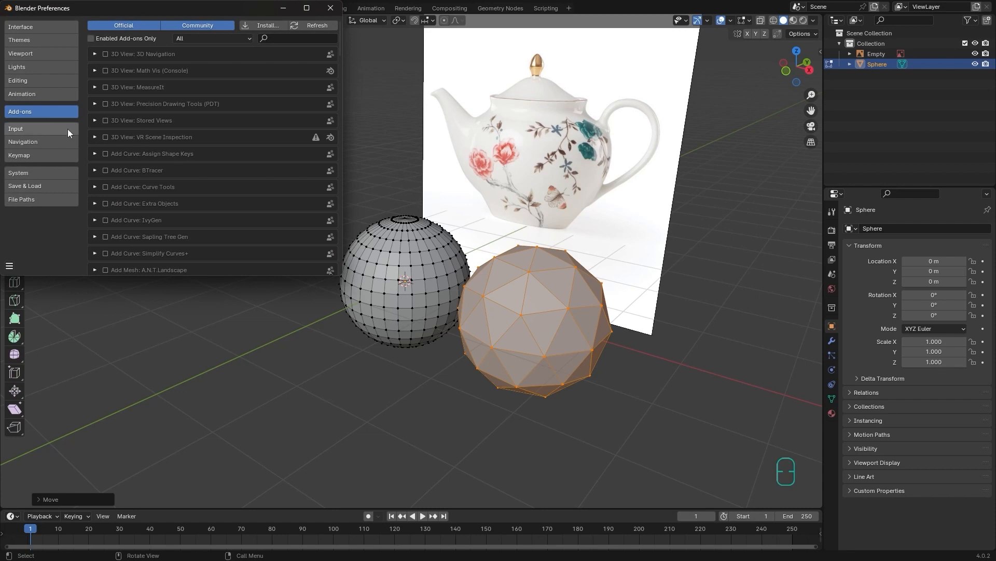
pyautogui.write('extra')
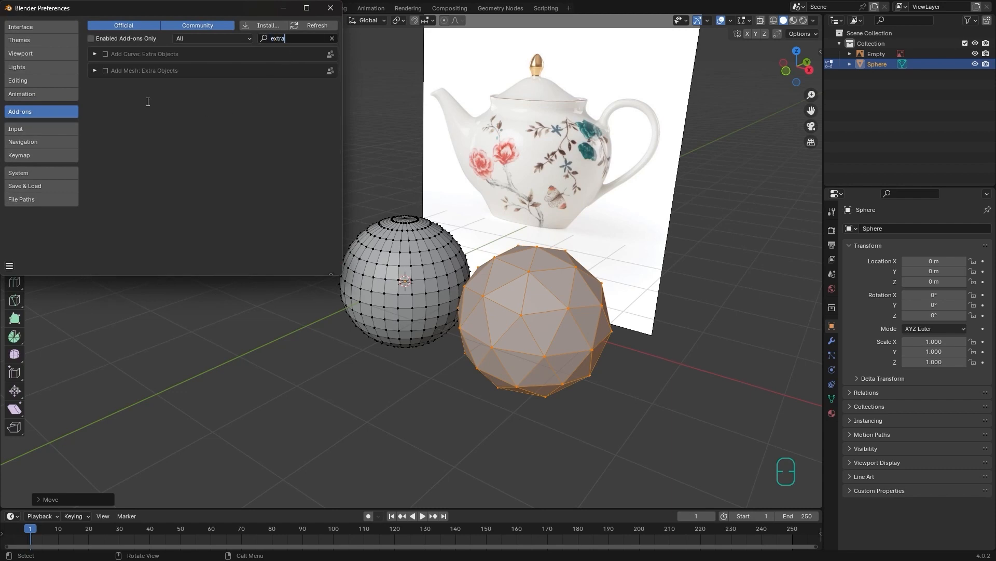
pyautogui.click(105, 70)
pyautogui.click(328, 8)
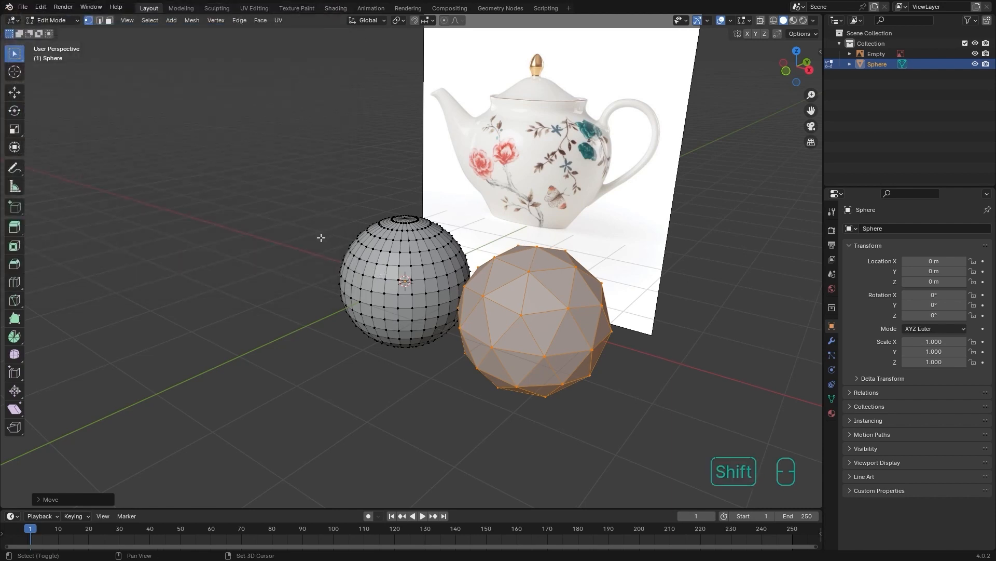
# - Add a Round Cube to the mesh at the world origin
pyautogui.hotkey('shift', 'a')
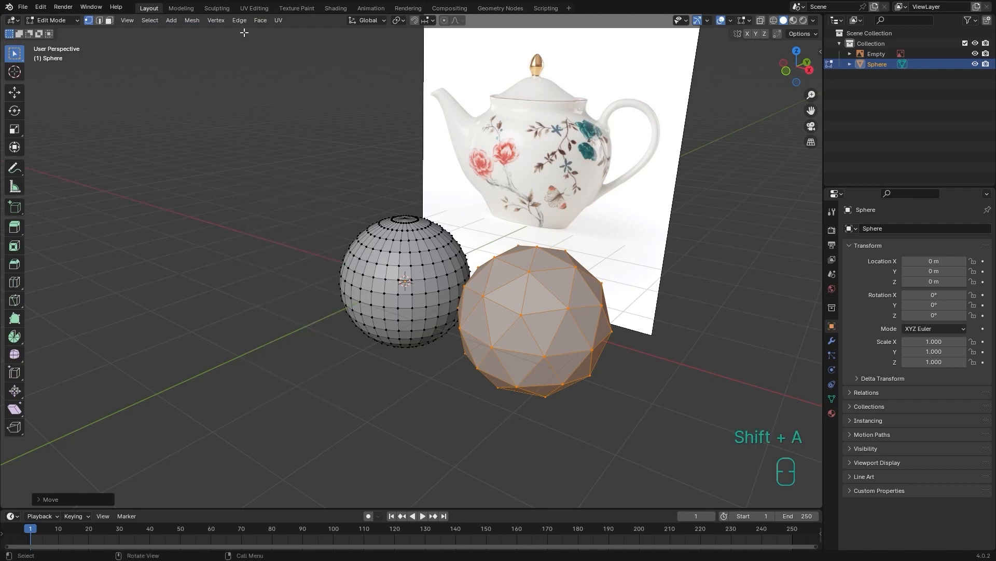
pyautogui.click(186, 20)
pyautogui.moveTo(171, 20)
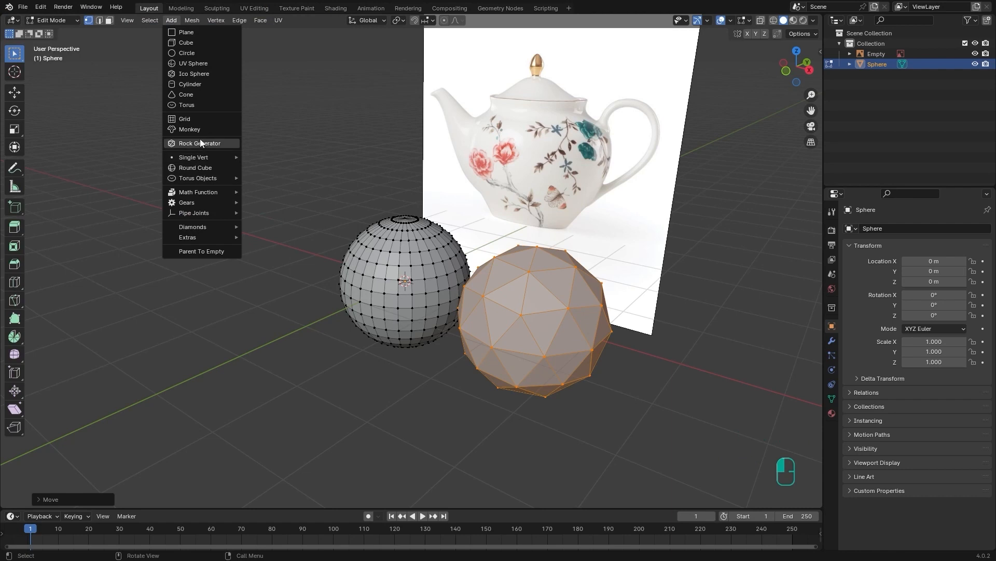
pyautogui.click(202, 169)
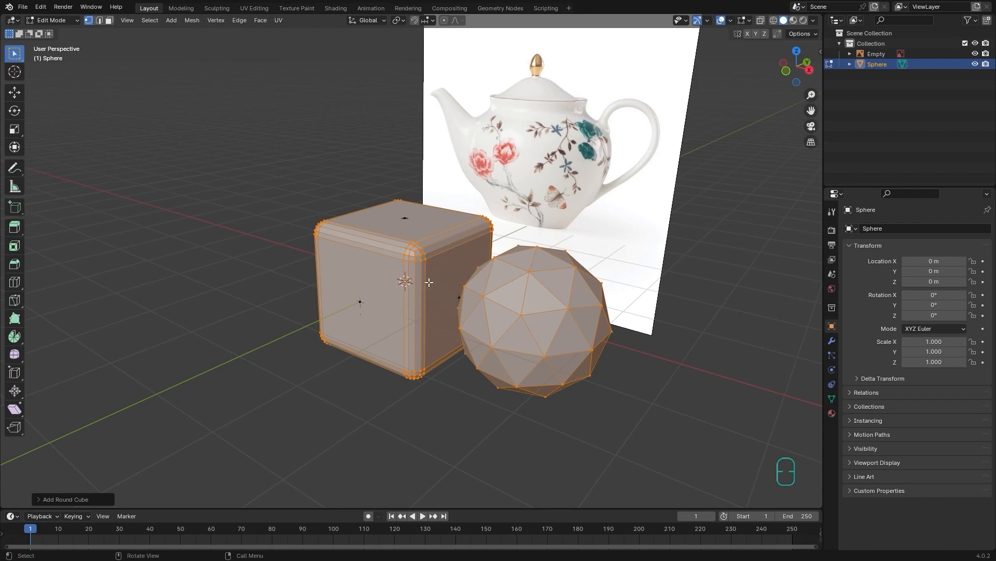
# - Increase the Round Cube's radius until it forms a full sphere
pyautogui.click(59, 499)
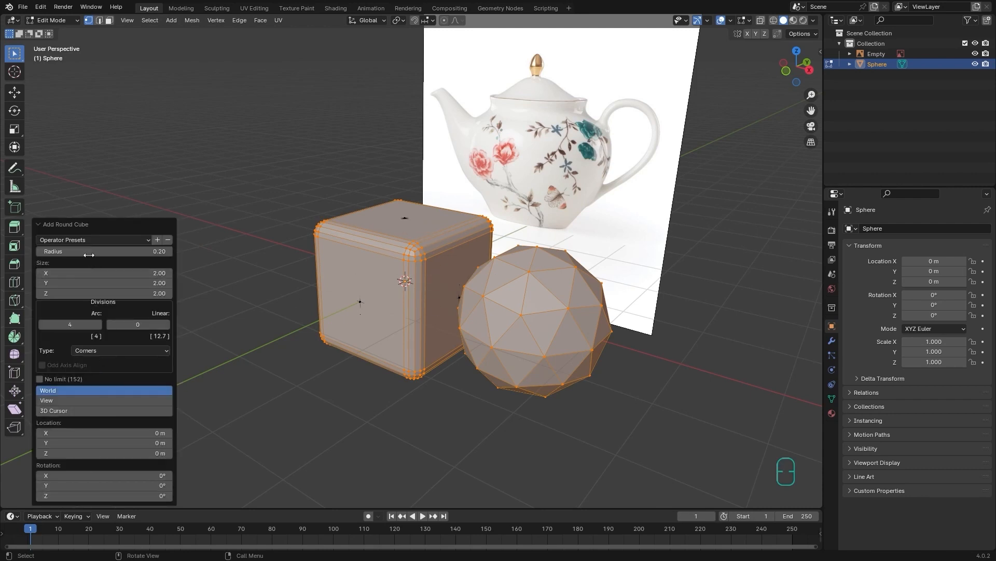
pyautogui.moveTo(89, 255); pyautogui.dragTo(74, 304)
pyautogui.press('g')
pyautogui.press('x')
pyautogui.rightClick(493, 341)
# - Select all linked geometry of the rounded cube and move it about -2.53 m along X, beside the UV sphere
pyautogui.click(416, 260)
pyautogui.hotkey('ctrl', 'l')
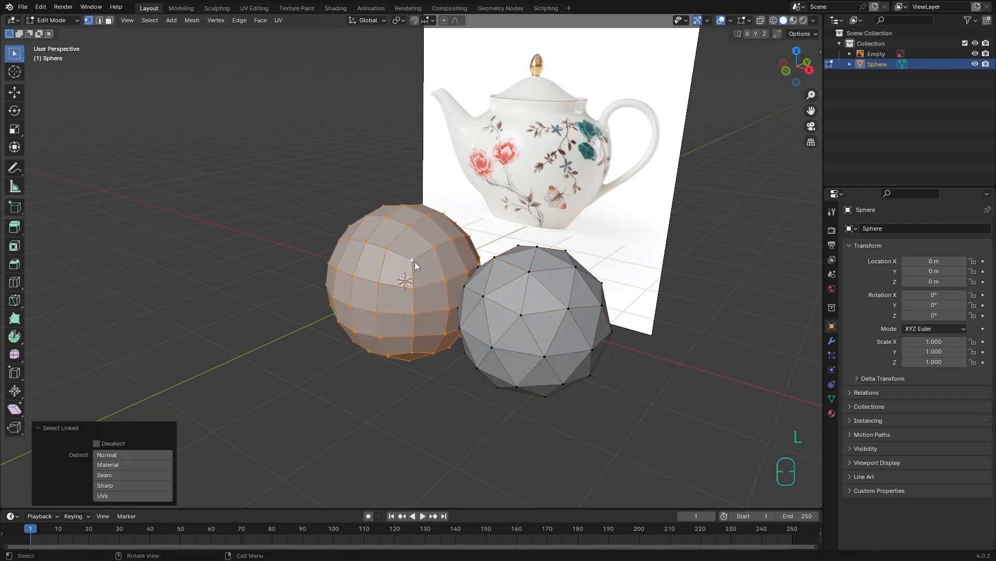
pyautogui.press('g')
pyautogui.press('x')
pyautogui.click(316, 245)
pyautogui.moveTo(316, 245)
pyautogui.mouseDown(button='middle')
pyautogui.moveTo(416, 238)
pyautogui.moveTo(457, 210)
pyautogui.moveTo(496, 207)
pyautogui.moveTo(524, 229)
pyautogui.moveTo(528, 267)
pyautogui.moveTo(478, 287)
pyautogui.moveTo(445, 280)
pyautogui.moveTo(394, 232)
pyautogui.moveTo(447, 181)
pyautogui.moveTo(376, 229)
pyautogui.moveTo(307, 242)
pyautogui.mouseUp(button='middle')
pyautogui.keyDown('alt'); pyautogui.keyDown('shift'); pyautogui.moveTo(403, 226); pyautogui.dragTo(439, 248, button='middle'); pyautogui.keyUp('shift'); pyautogui.keyUp('alt')
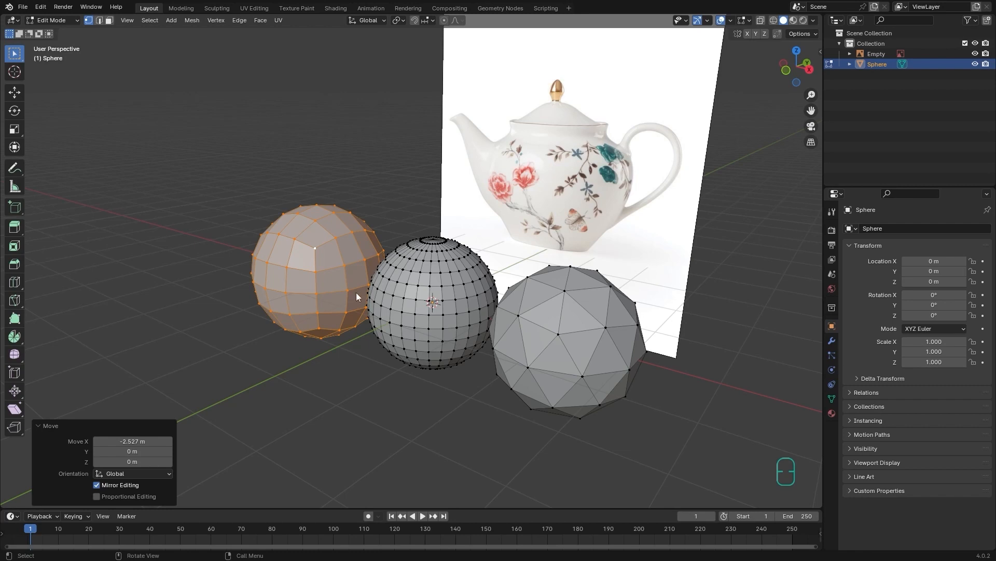
pyautogui.keyDown('alt'); pyautogui.keyDown('shift'); pyautogui.moveTo(581, 350); pyautogui.dragTo(649, 349, button='middle'); pyautogui.keyUp('shift'); pyautogui.keyUp('alt')
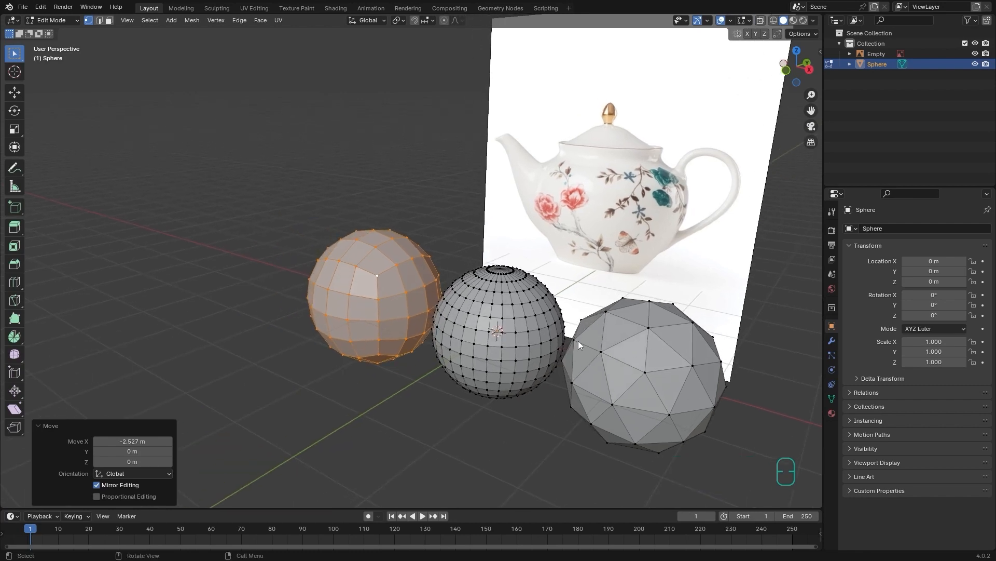
# - Return to Object Mode, delete the object holding the three comparison spheres and add a fresh UV sphere at the world origin
pyautogui.press('Tab')
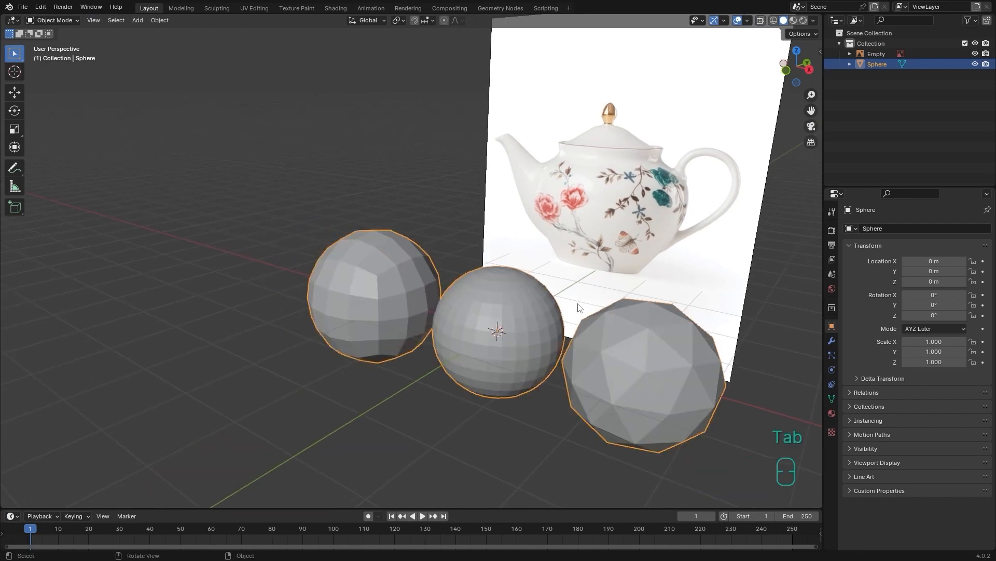
pyautogui.press('Delete')
pyautogui.hotkey('shift', 'a')
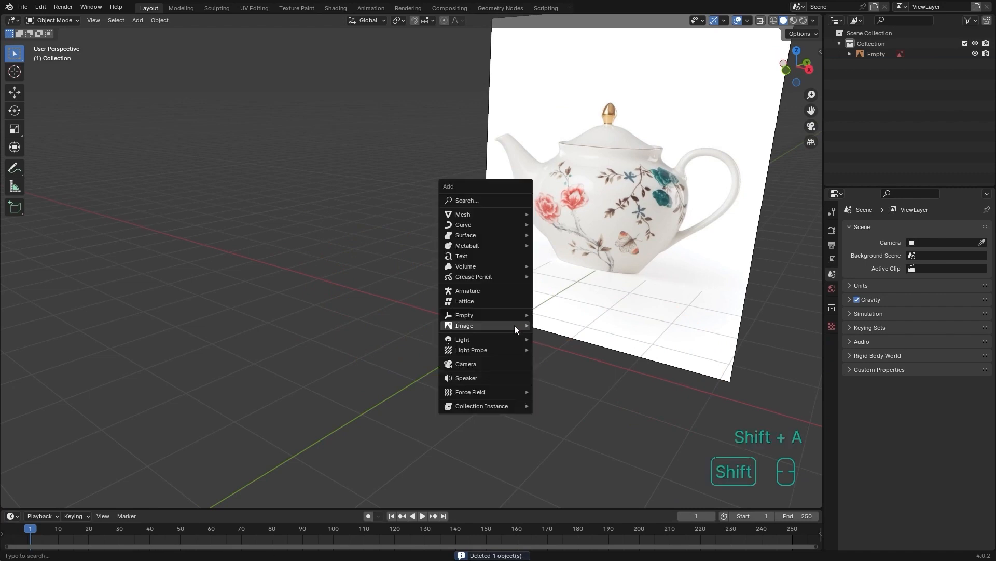
pyautogui.moveTo(515, 327)
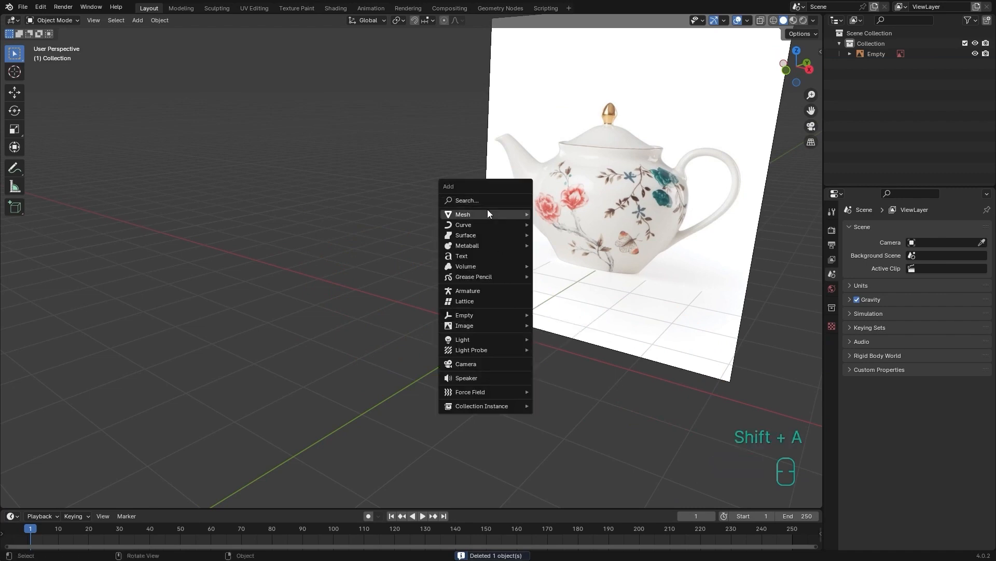
pyautogui.moveTo(486, 213)
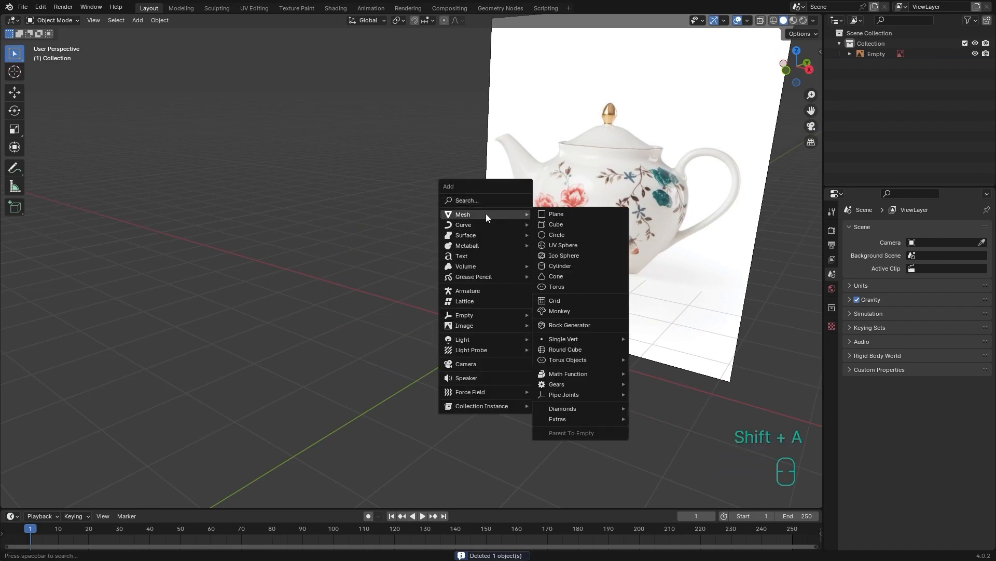
pyautogui.click(557, 247)
pyautogui.scroll(2, 577, 346)
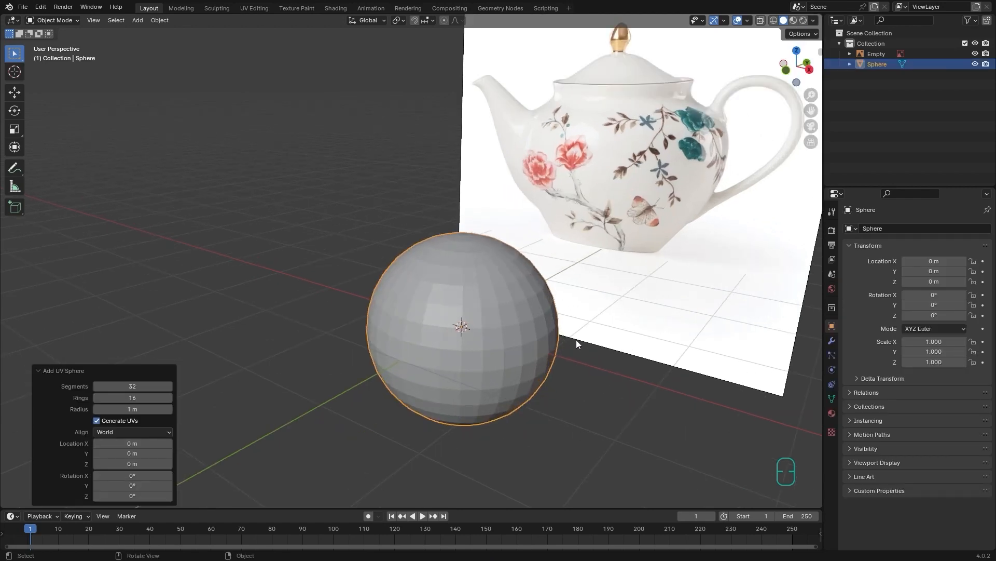
# - Turn on the wireframe overlay and set the UV sphere to 20 segments, 12 rings and a 0.94 m radius
pyautogui.click(126, 370)
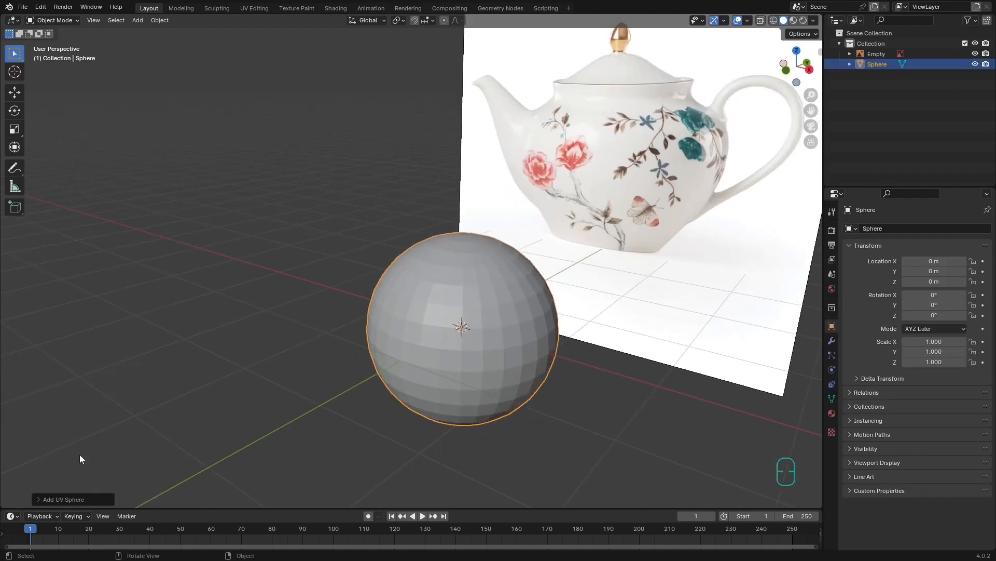
pyautogui.click(61, 499)
pyautogui.keyDown('ctrl'); pyautogui.keyDown('alt'); pyautogui.moveTo(480, 334); pyautogui.dragTo(500, 267); pyautogui.keyUp('alt'); pyautogui.keyUp('ctrl')
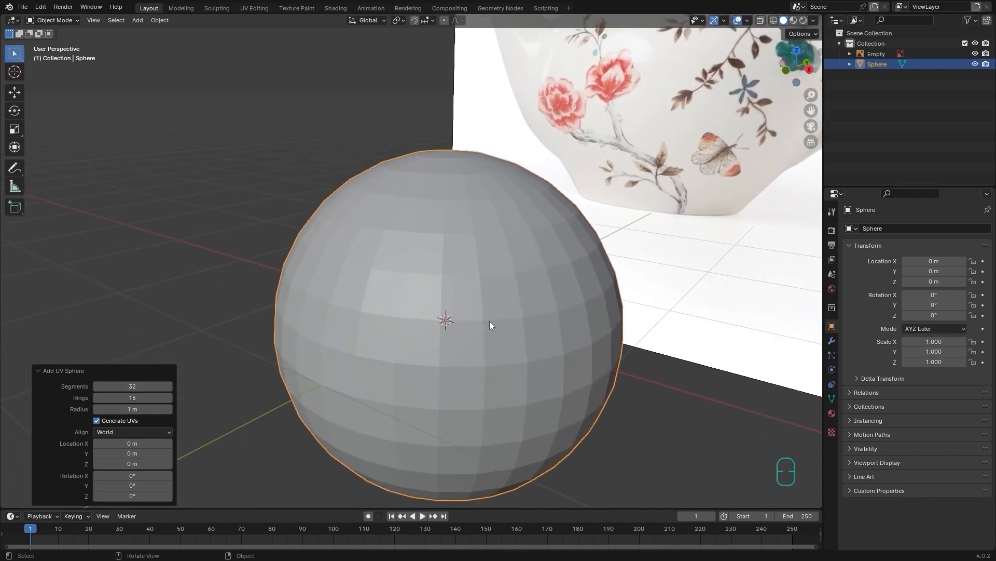
pyautogui.click(748, 21)
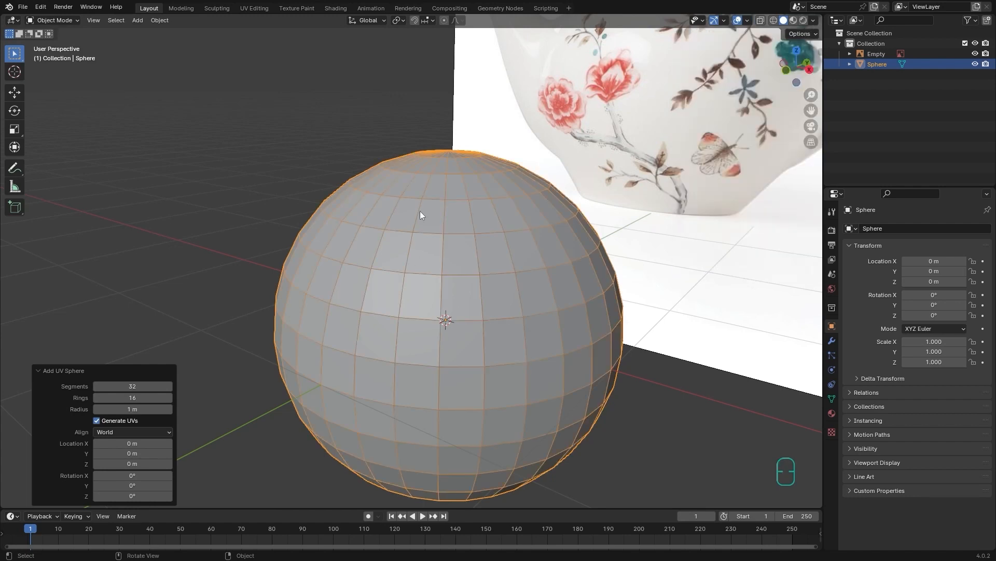
pyautogui.moveTo(130, 391); pyautogui.dragTo(126, 395)
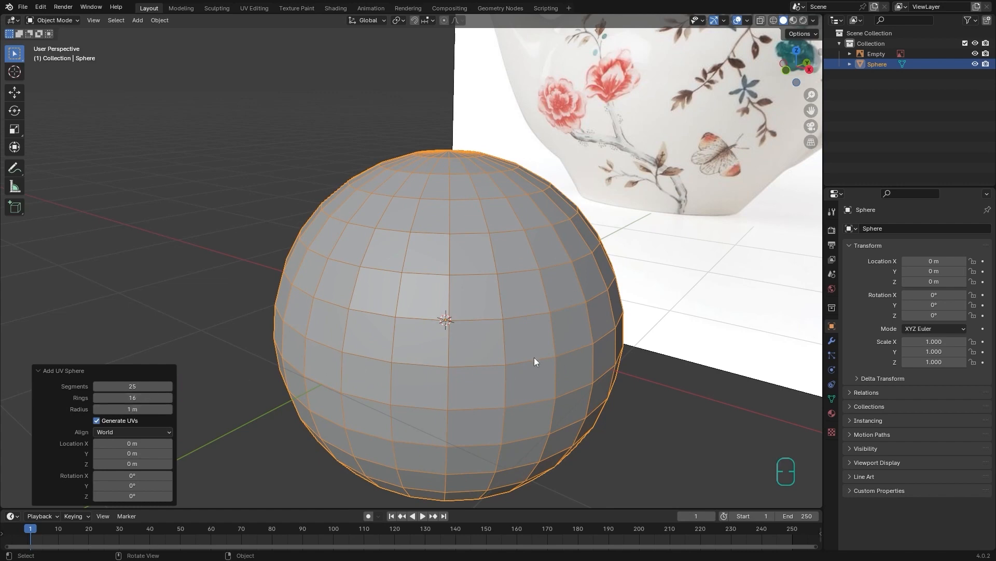
pyautogui.moveTo(130, 398); pyautogui.dragTo(126, 405)
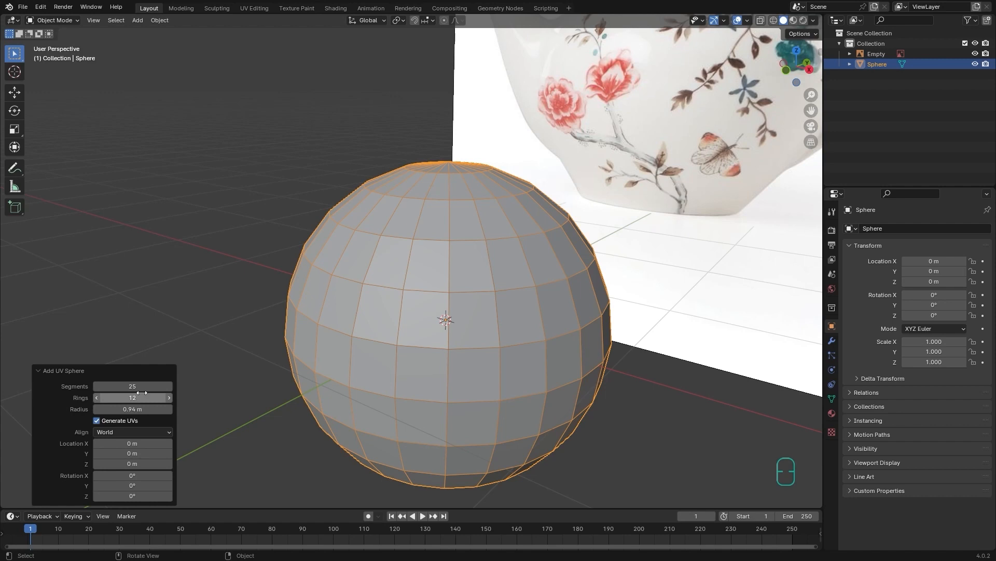
pyautogui.moveTo(136, 386); pyautogui.dragTo(133, 385)
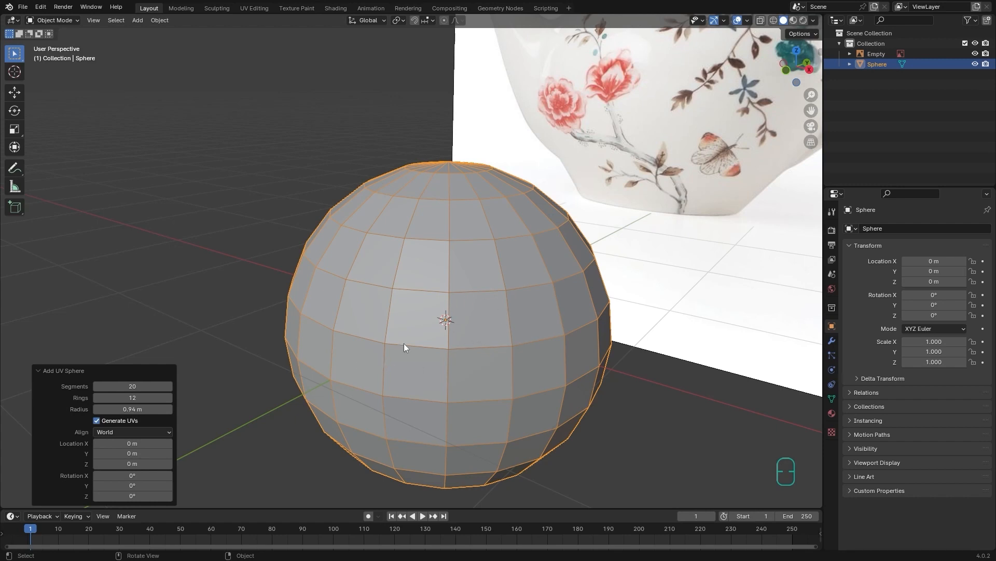
# - In front view with wireframe shading, fit the sphere to the teapot body using a 1.47 m radius and 1.41 m Z location
pyautogui.click(787, 70)
pyautogui.scroll(-5, 640, 251)
pyautogui.keyDown('shift'); pyautogui.moveTo(640, 235); pyautogui.dragTo(632, 260, button='middle'); pyautogui.keyUp('shift')
pyautogui.click(773, 20)
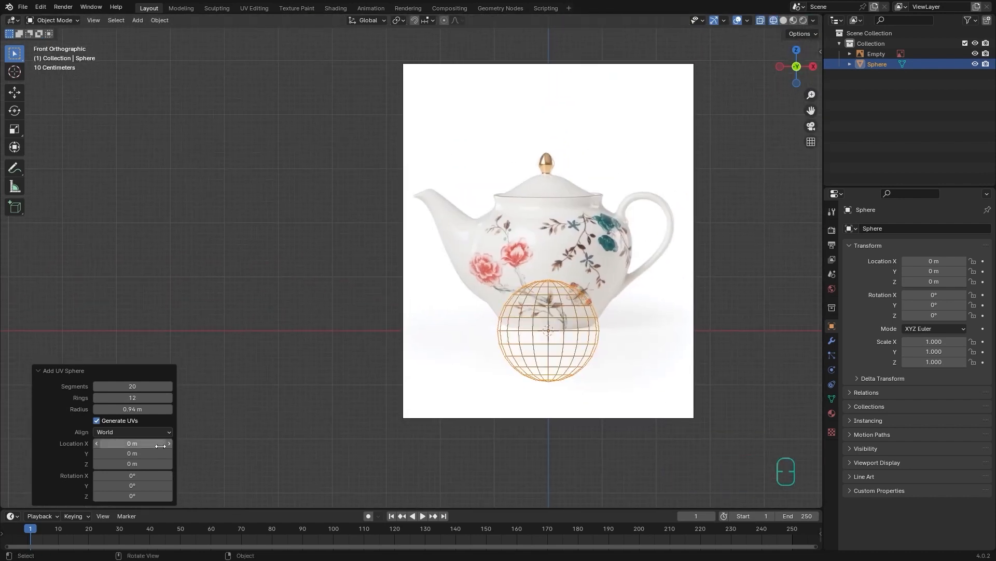
pyautogui.moveTo(162, 457); pyautogui.dragTo(197, 454)
pyautogui.moveTo(120, 411); pyautogui.dragTo(149, 421)
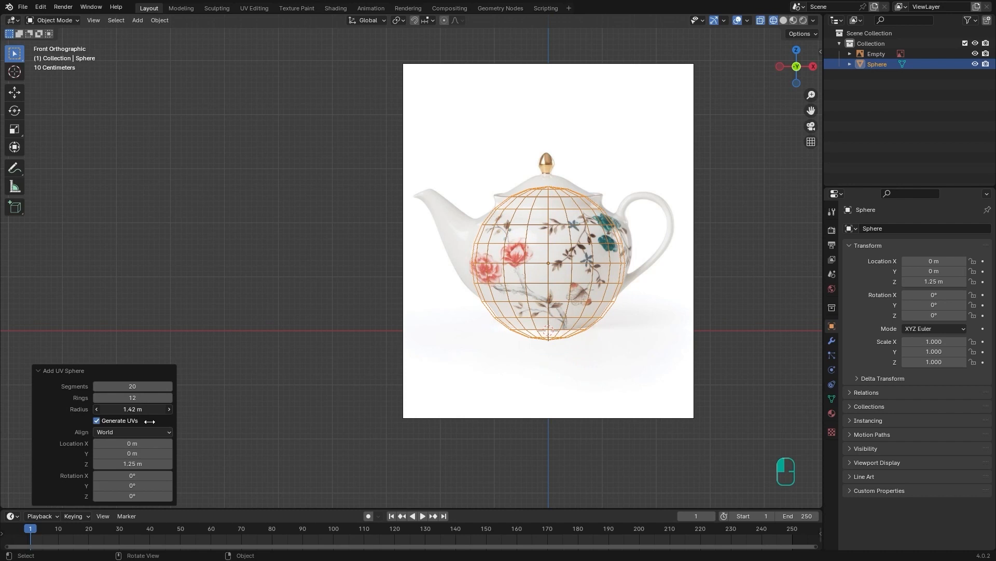
pyautogui.moveTo(133, 463); pyautogui.dragTo(140, 96)
pyautogui.moveTo(127, 410); pyautogui.dragTo(129, 409)
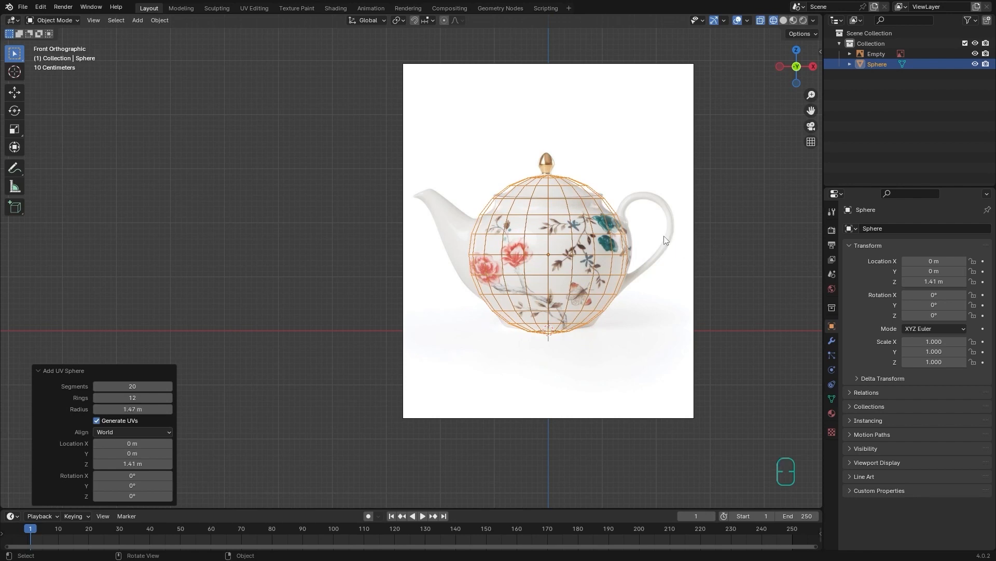
# - Select the UV sphere over the reference image and switch it to Edit Mode
pyautogui.scroll(4, 616, 209)
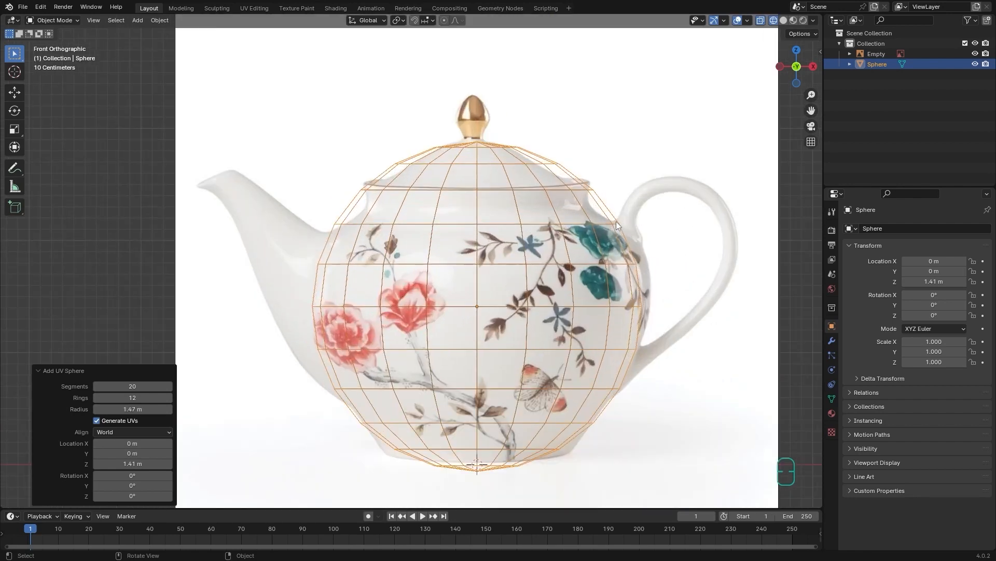
pyautogui.click(306, 376)
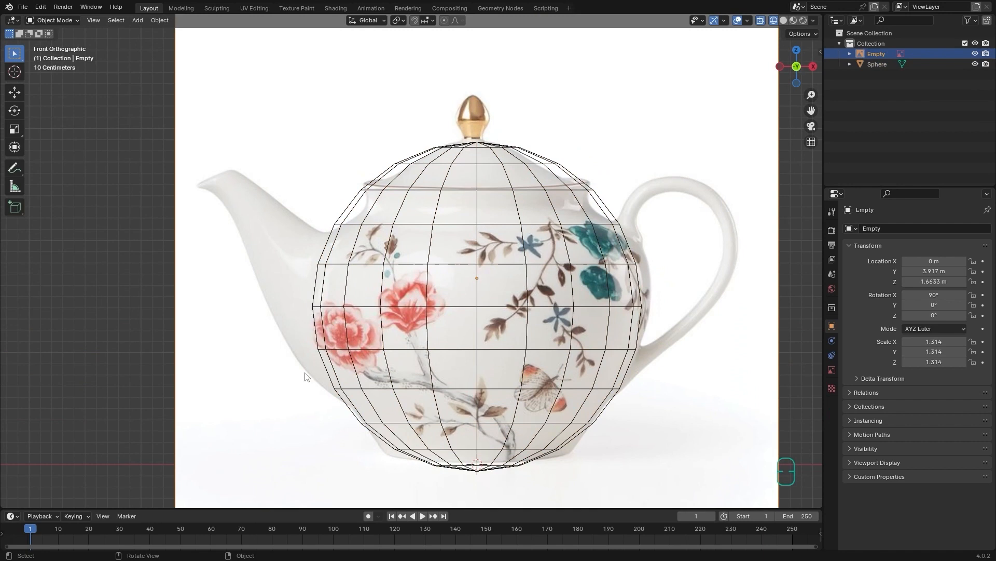
pyautogui.click(355, 209)
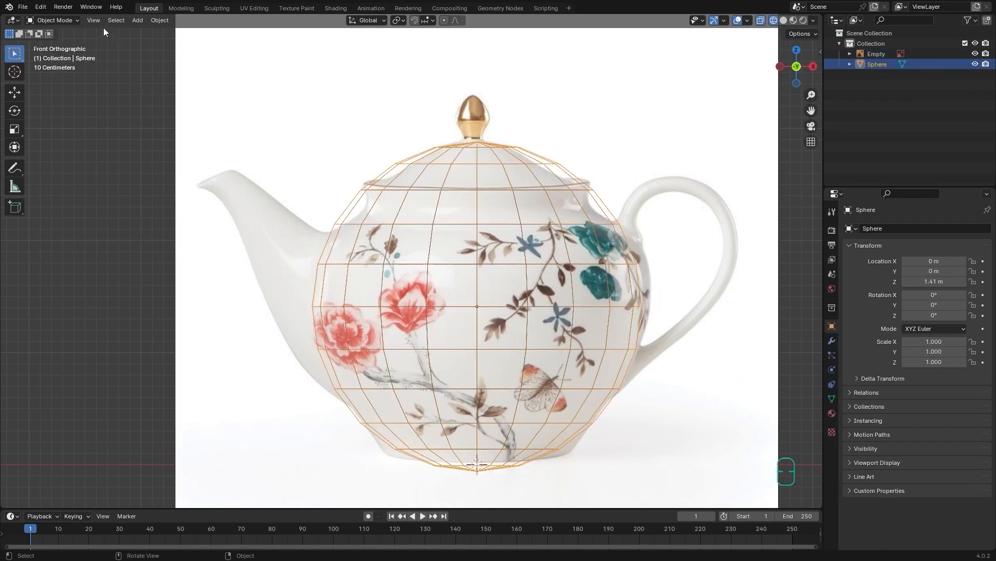
pyautogui.click(71, 19)
pyautogui.click(55, 44)
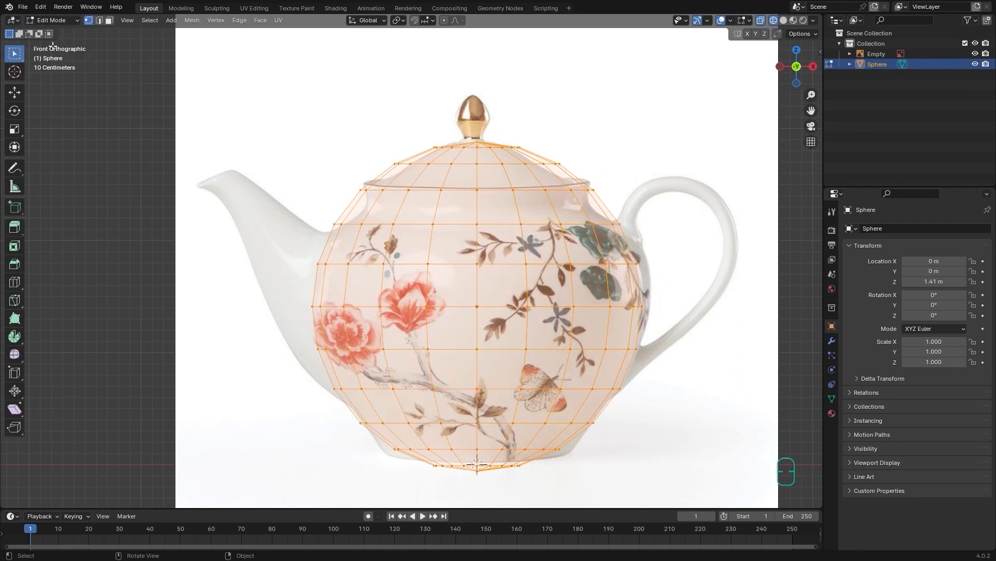
# - Select the vertex ring just above the sphere's middle and scale it by 1.085 along X only
pyautogui.keyDown('alt'); pyautogui.keyDown('shift'); pyautogui.moveTo(666, 269); pyautogui.dragTo(680, 254); pyautogui.keyUp('shift'); pyautogui.keyUp('alt')
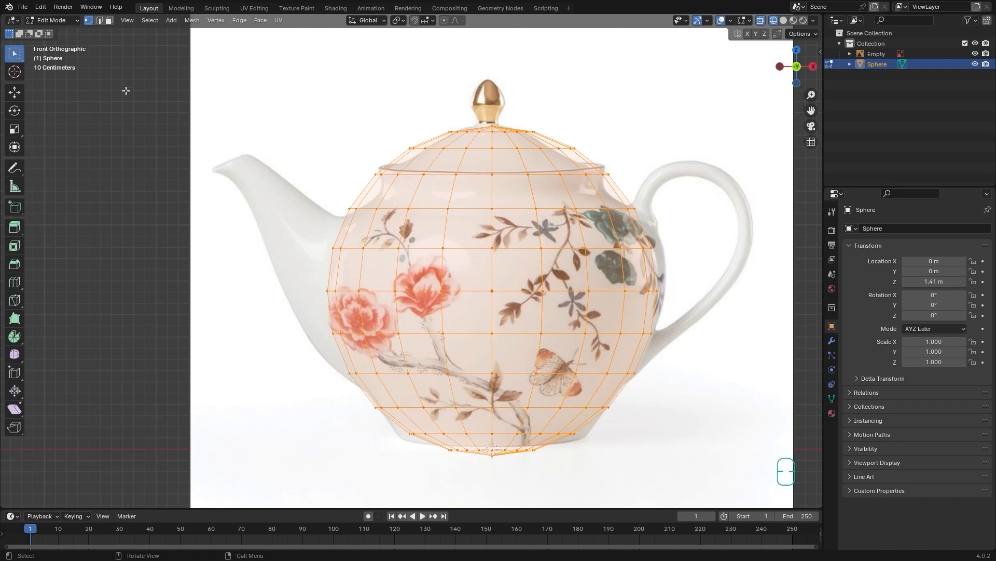
pyautogui.moveTo(697, 242); pyautogui.dragTo(317, 261)
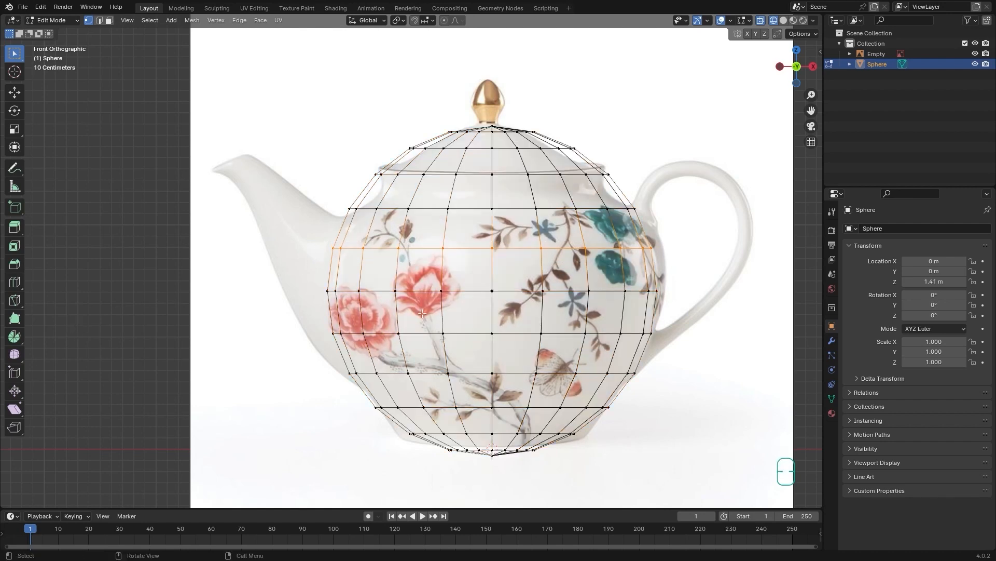
pyautogui.click(15, 129)
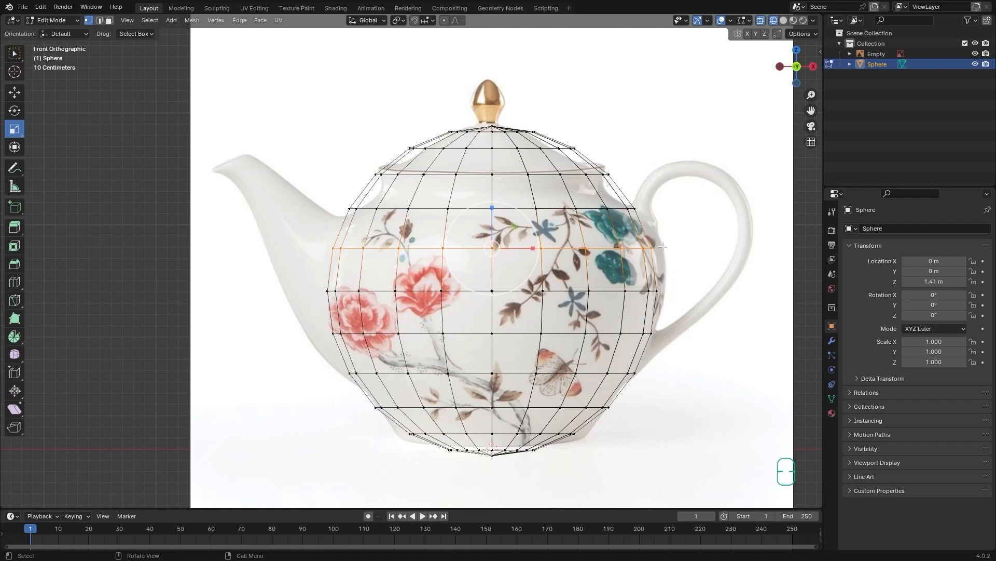
pyautogui.keyDown('ctrl'); pyautogui.moveTo(585, 251); pyautogui.dragTo(605, 205, button='middle'); pyautogui.keyUp('ctrl')
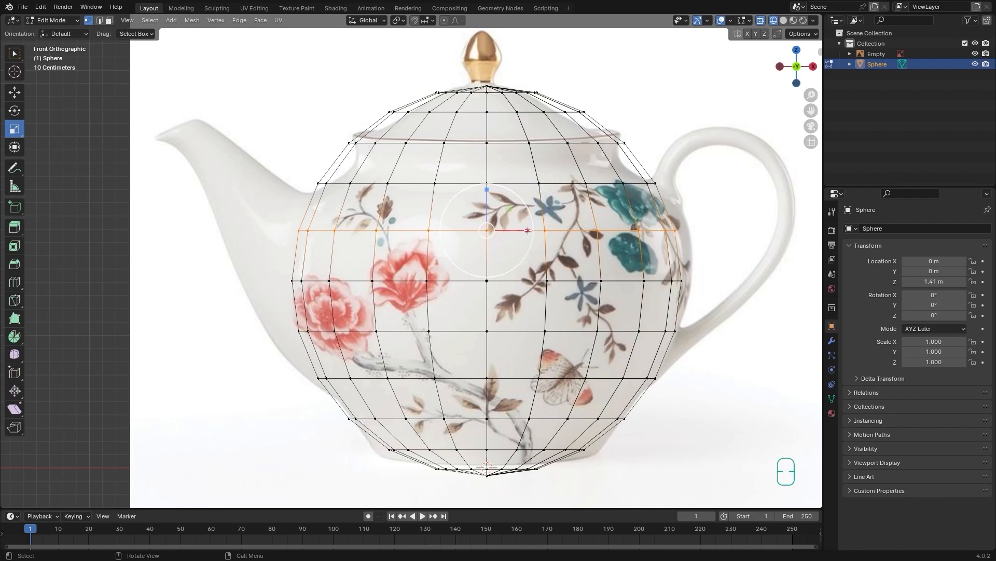
pyautogui.moveTo(528, 230); pyautogui.dragTo(534, 231)
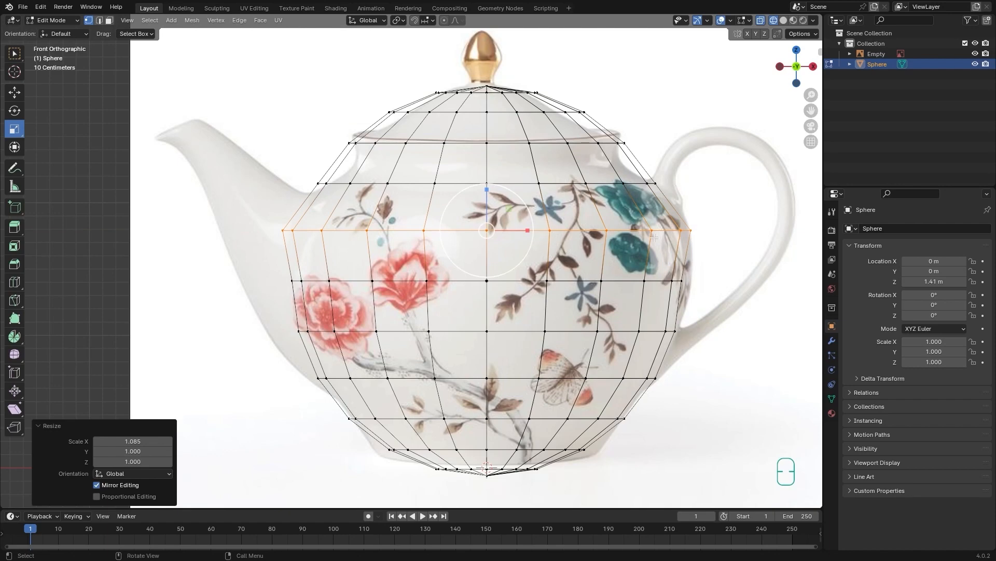
# - Check the widened ring from above and at an angle, return to the front view and undo the X-only scaling
pyautogui.keyDown('alt'); pyautogui.moveTo(674, 149); pyautogui.dragTo(587, 338, button='middle'); pyautogui.keyUp('alt')
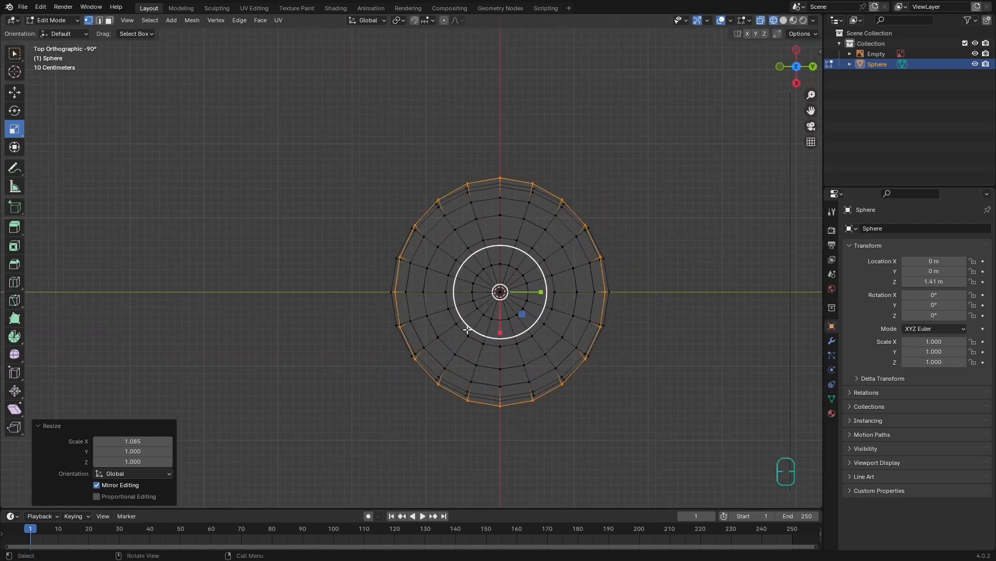
pyautogui.keyDown('alt'); pyautogui.moveTo(541, 300); pyautogui.dragTo(509, 128, button='middle'); pyautogui.keyUp('alt')
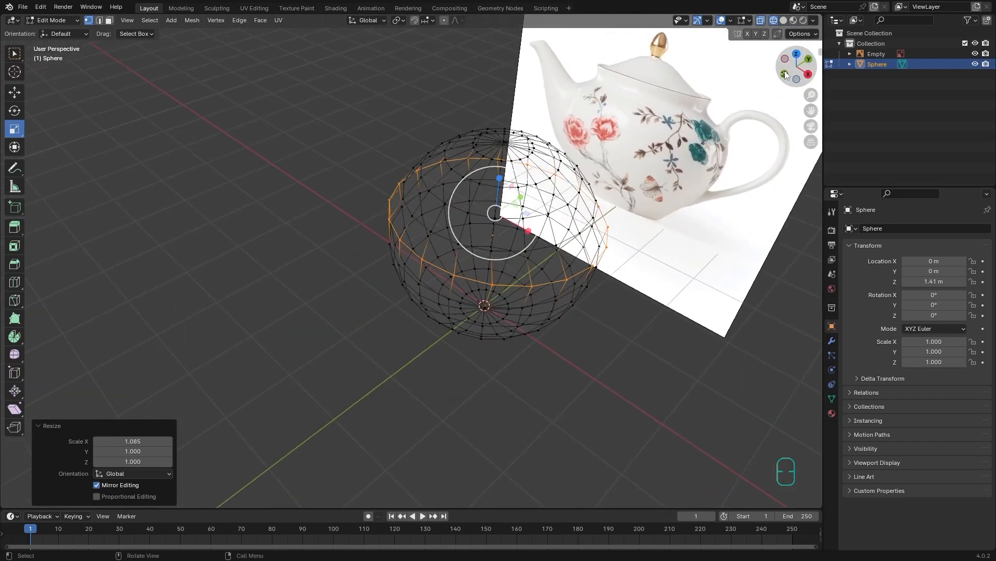
pyautogui.moveTo(786, 74); pyautogui.dragTo(779, 82)
pyautogui.keyDown('ctrl'); pyautogui.keyDown('alt'); pyautogui.moveTo(532, 205); pyautogui.dragTo(545, 151); pyautogui.keyUp('alt'); pyautogui.keyUp('ctrl')
pyautogui.keyDown('alt'); pyautogui.keyDown('shift'); pyautogui.moveTo(544, 151); pyautogui.dragTo(596, 210); pyautogui.keyUp('shift'); pyautogui.keyUp('alt')
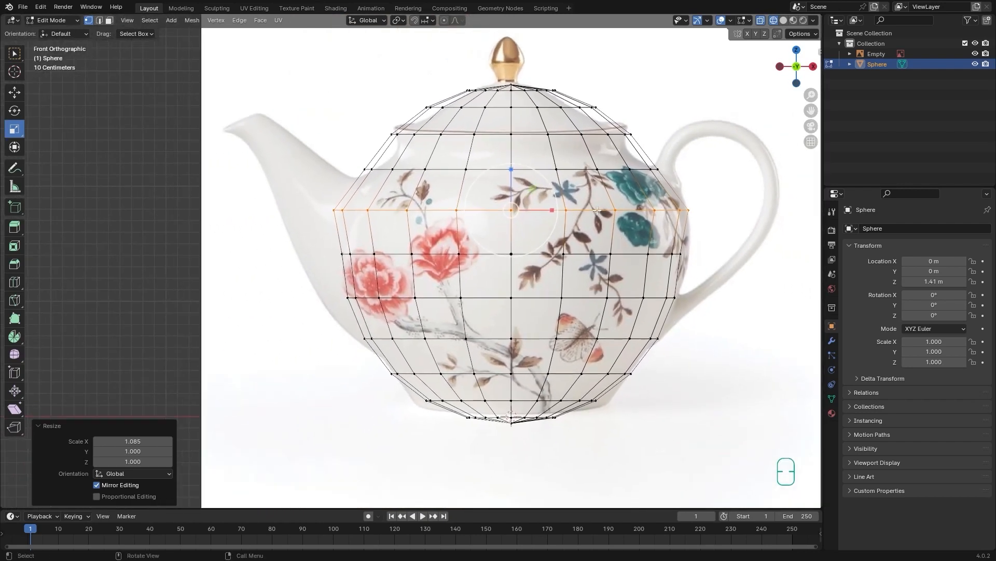
pyautogui.press('ctrl')
pyautogui.hotkey('ctrl', 'z')
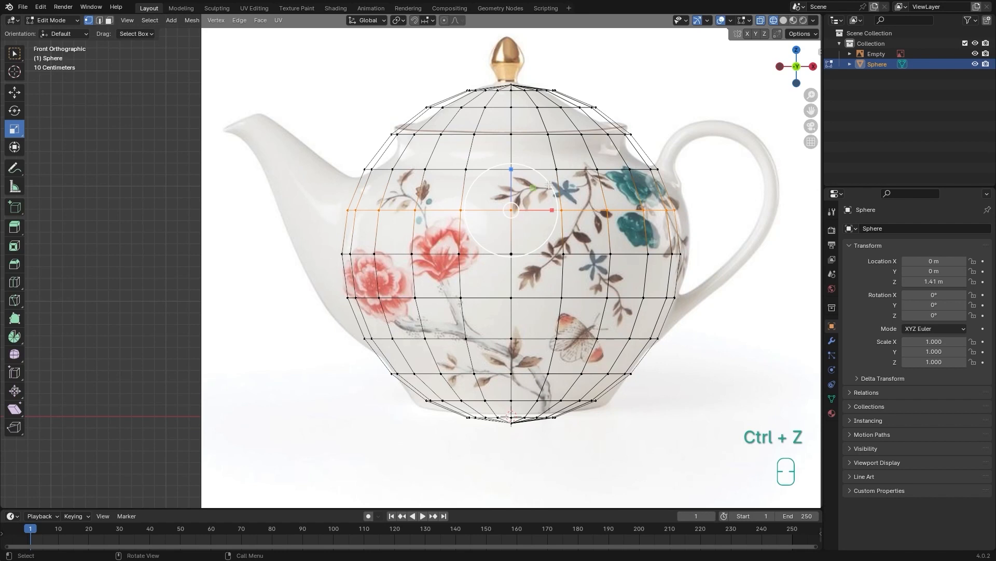
# - Scale the ring above the sphere's middle evenly to the teapot outline and enlarge the middle ring by about 1.05 to match
pyautogui.moveTo(548, 182); pyautogui.dragTo(556, 178)
pyautogui.moveTo(708, 240); pyautogui.dragTo(289, 275)
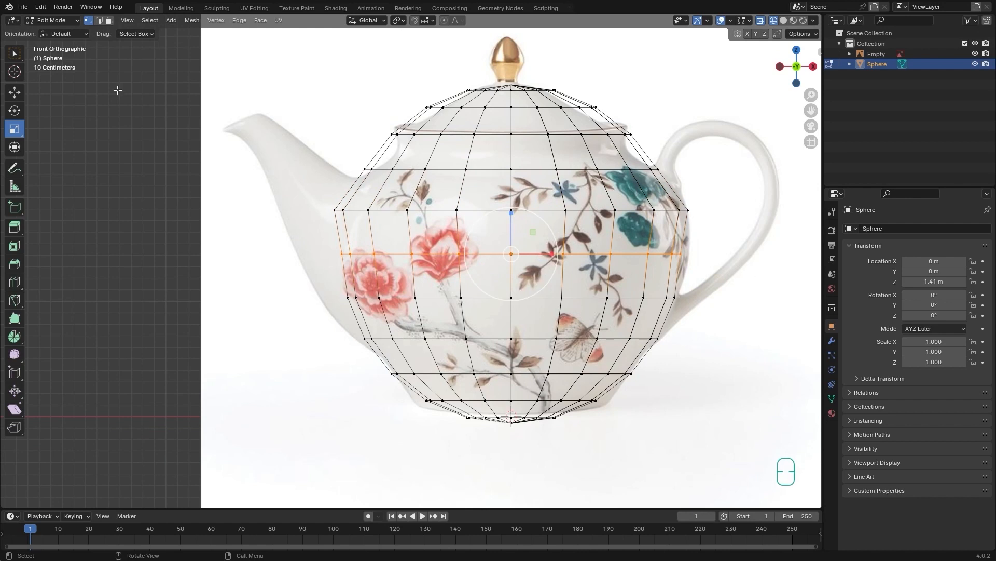
pyautogui.click(20, 58)
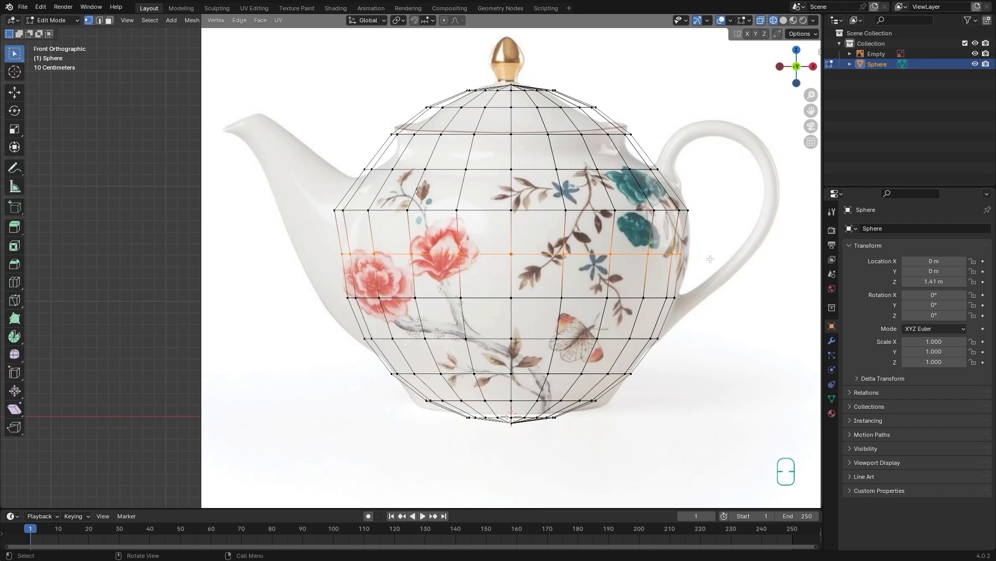
pyautogui.press('s')
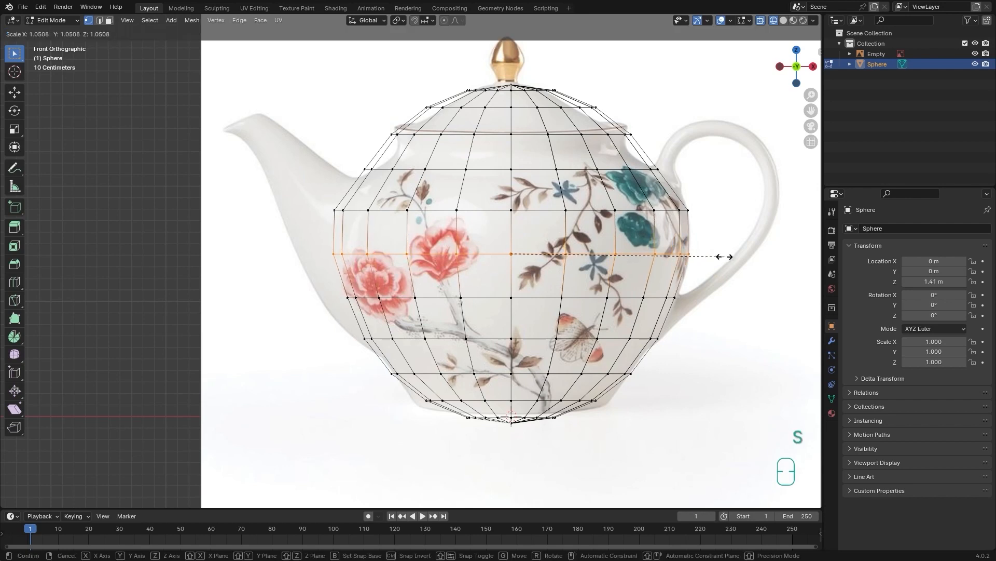
pyautogui.click(722, 256)
# - Scale the ring just below the sphere's middle by 1.013 and shrink the third ring below the middle to about 0.97
pyautogui.keyDown('alt'); pyautogui.click(669, 297); pyautogui.keyUp('alt')
pyautogui.press('s')
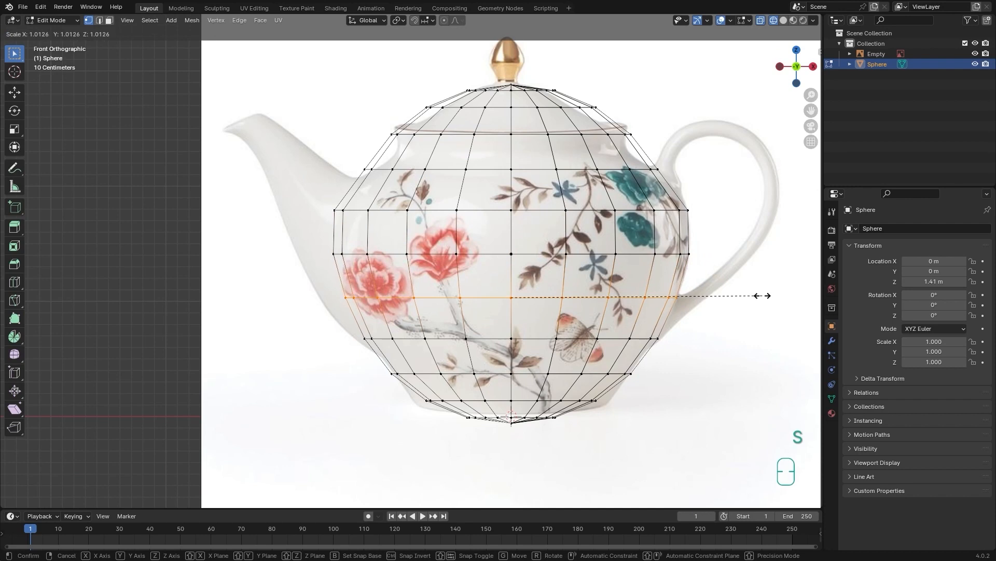
pyautogui.click(758, 298)
pyautogui.keyDown('alt'); pyautogui.click(639, 371); pyautogui.keyUp('alt')
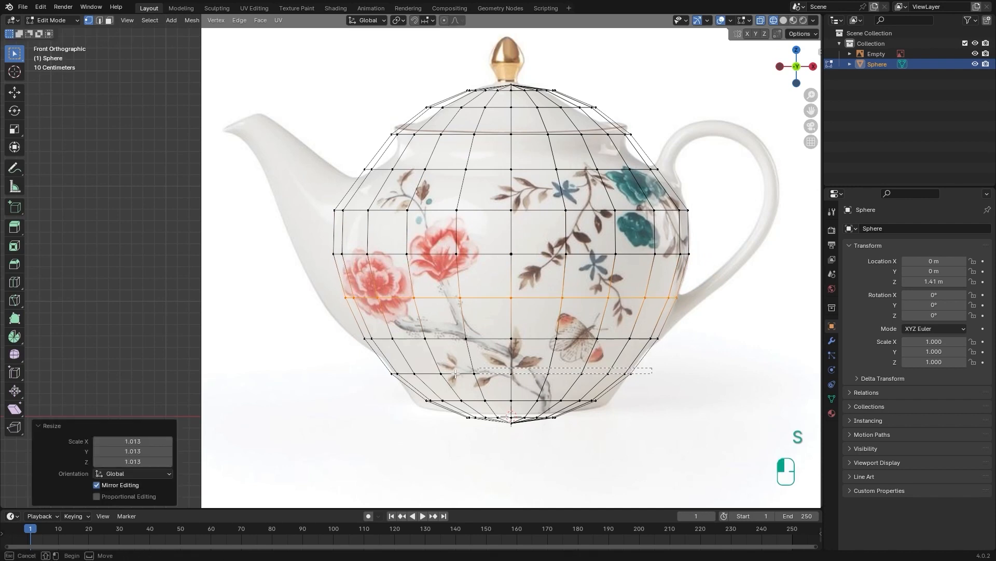
pyautogui.press('s')
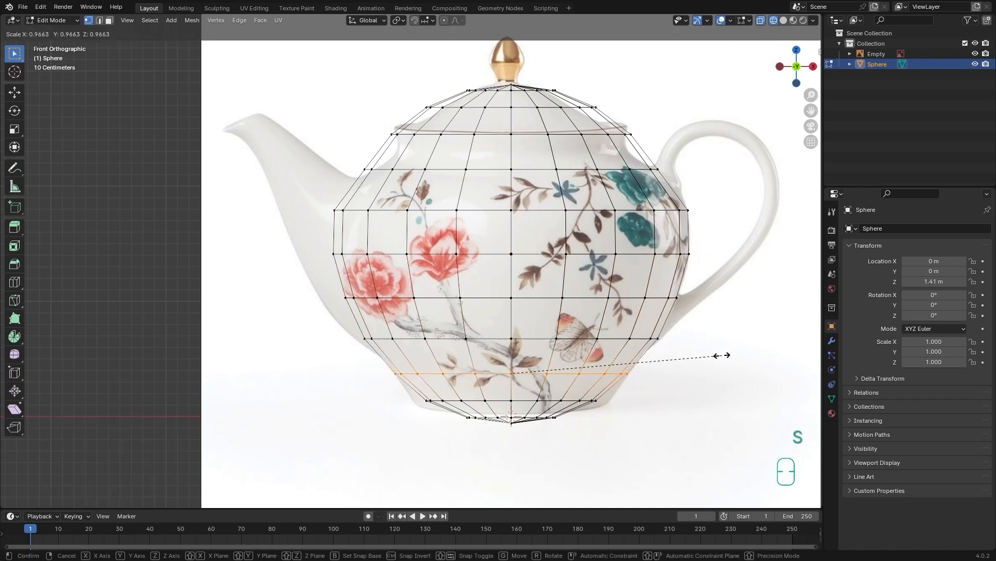
pyautogui.click(731, 352)
# - Widen the second-lowest vertex ring to the teapot outline and scale the lowest ring by 2.002
pyautogui.keyDown('alt'); pyautogui.click(397, 403); pyautogui.keyUp('alt')
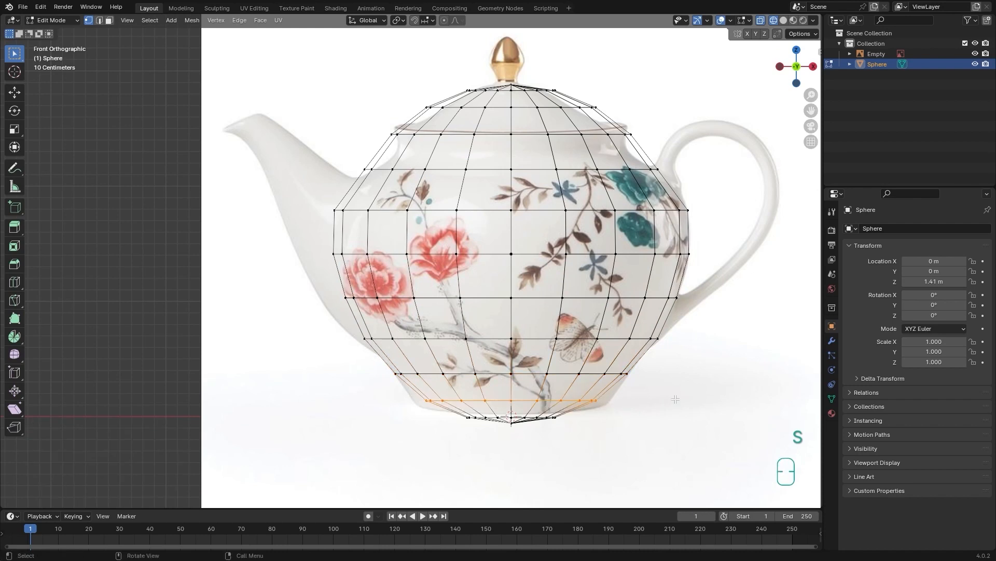
pyautogui.press('s')
pyautogui.click(703, 397)
pyautogui.moveTo(576, 409); pyautogui.dragTo(434, 421)
pyautogui.press('s')
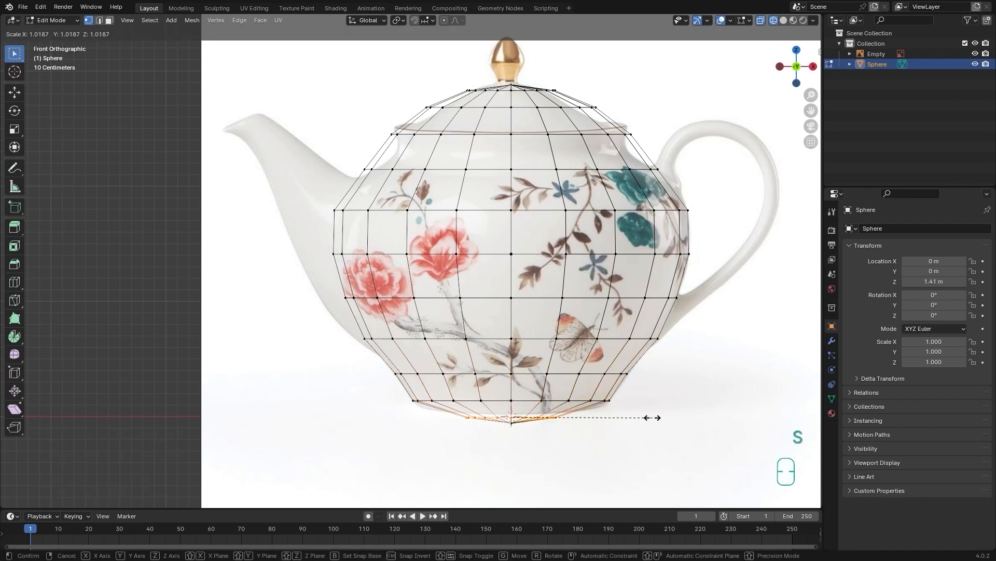
pyautogui.click(789, 414)
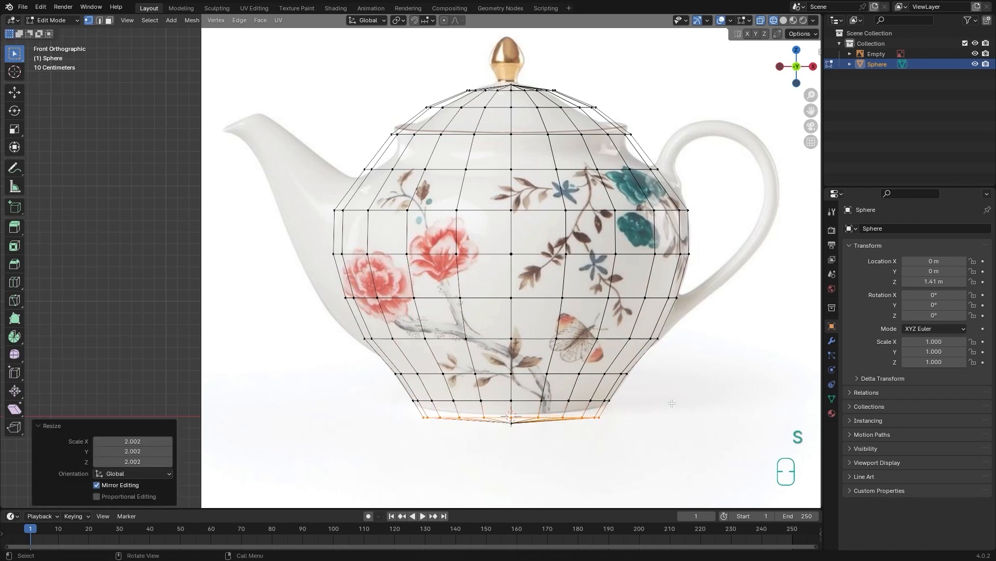
# - Raise the lowest vertex ring by 0.09019 m along Z and scale it by 1.058 to fit the teapot base
pyautogui.press('g')
pyautogui.press('z')
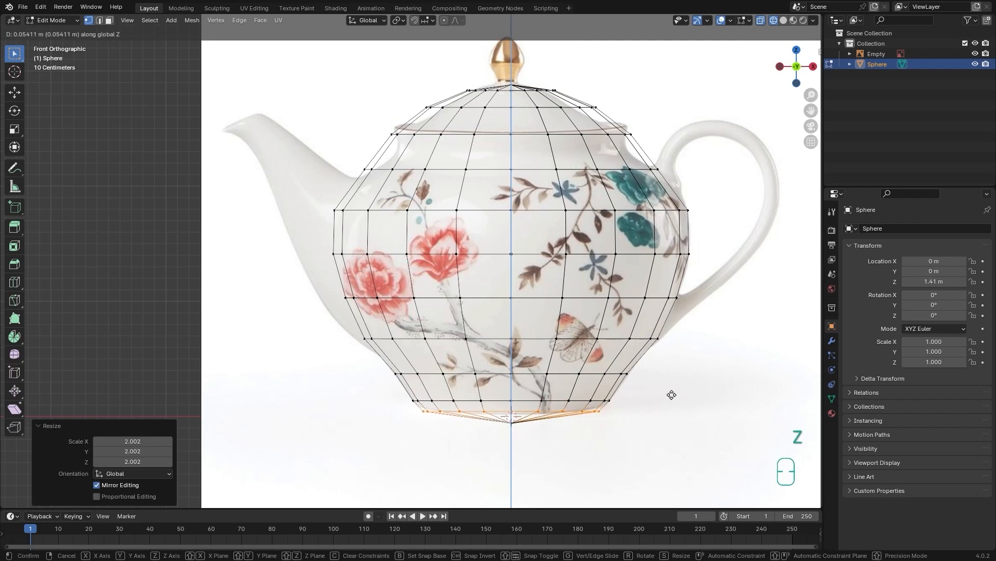
pyautogui.click(671, 395)
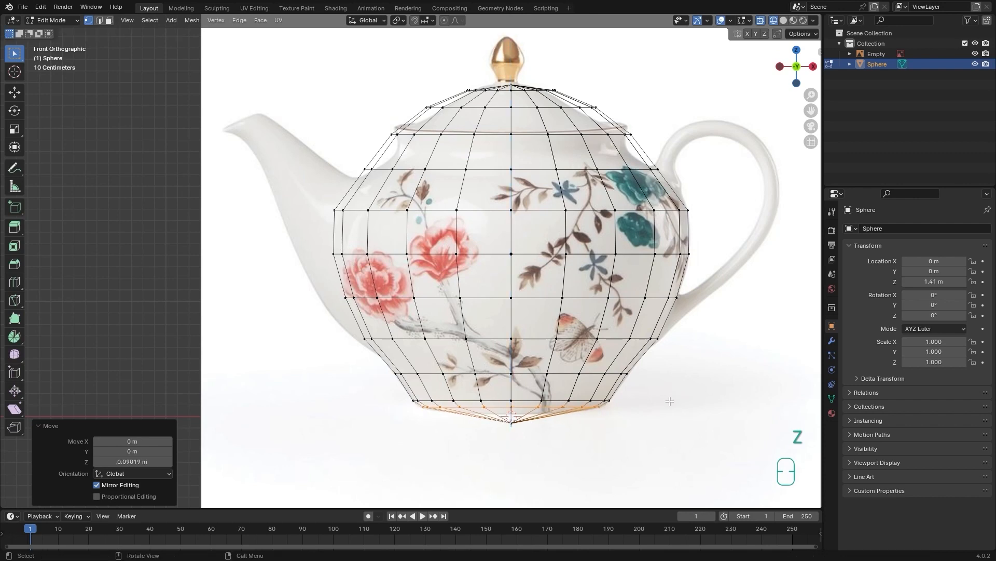
pyautogui.press('s')
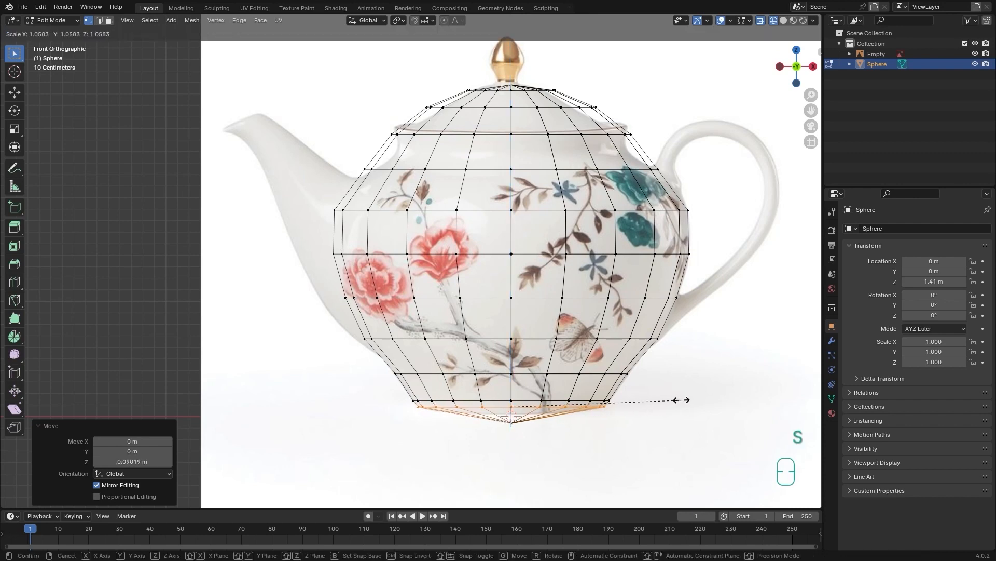
pyautogui.click(681, 399)
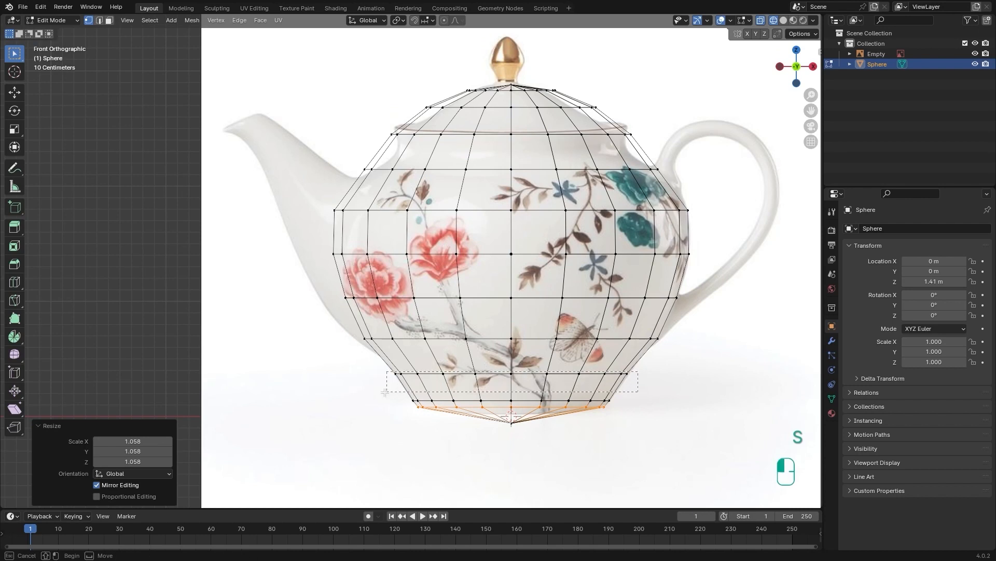
# - Scale the third vertex ring below the sphere's middle by 1.024 to follow the teapot outline
pyautogui.keyDown('alt'); pyautogui.click(581, 373); pyautogui.keyUp('alt')
pyautogui.press('s')
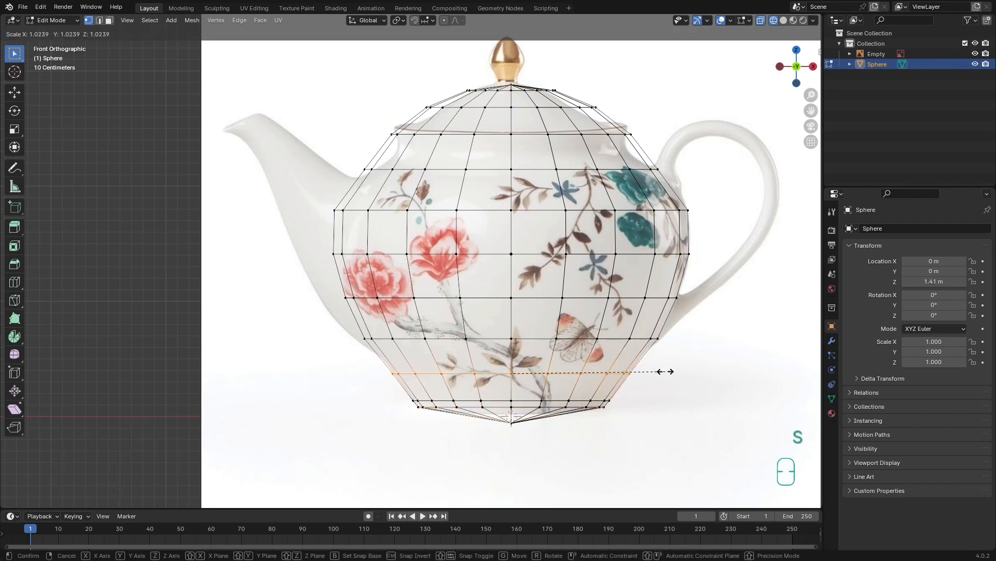
pyautogui.click(664, 372)
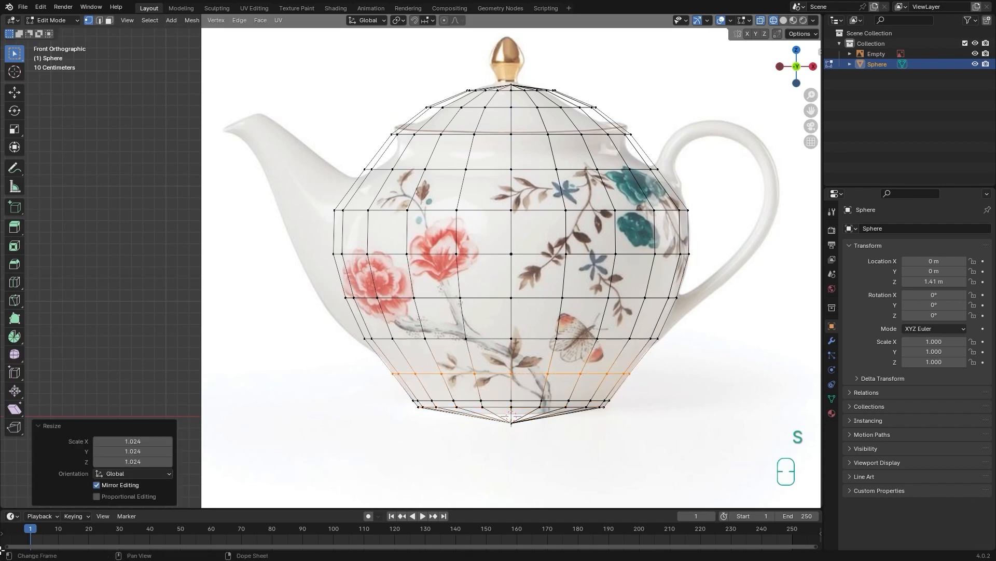
# - Delete the single pole vertex at the very bottom of the sphere to open the base
pyautogui.click(513, 420)
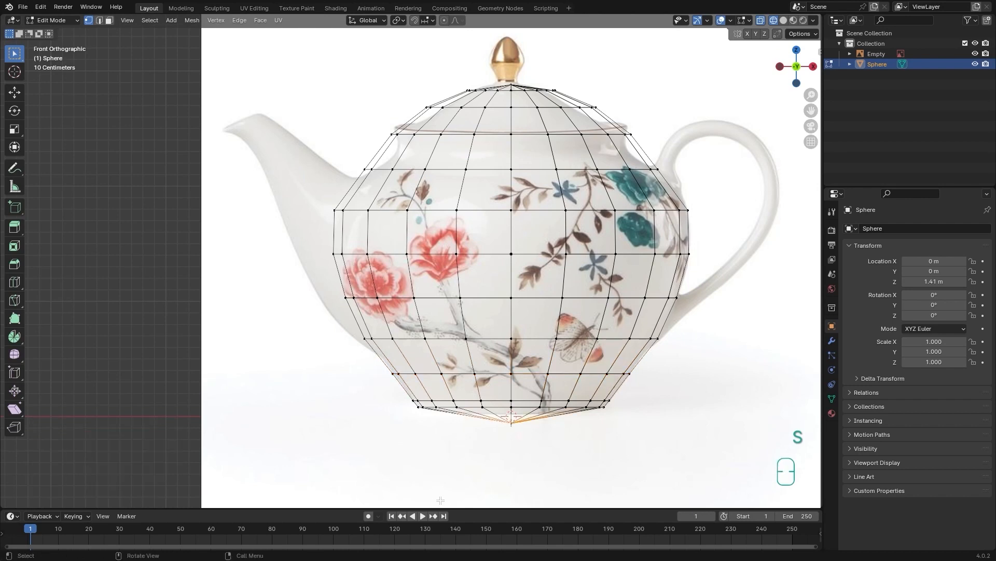
pyautogui.scroll(2, 511, 463)
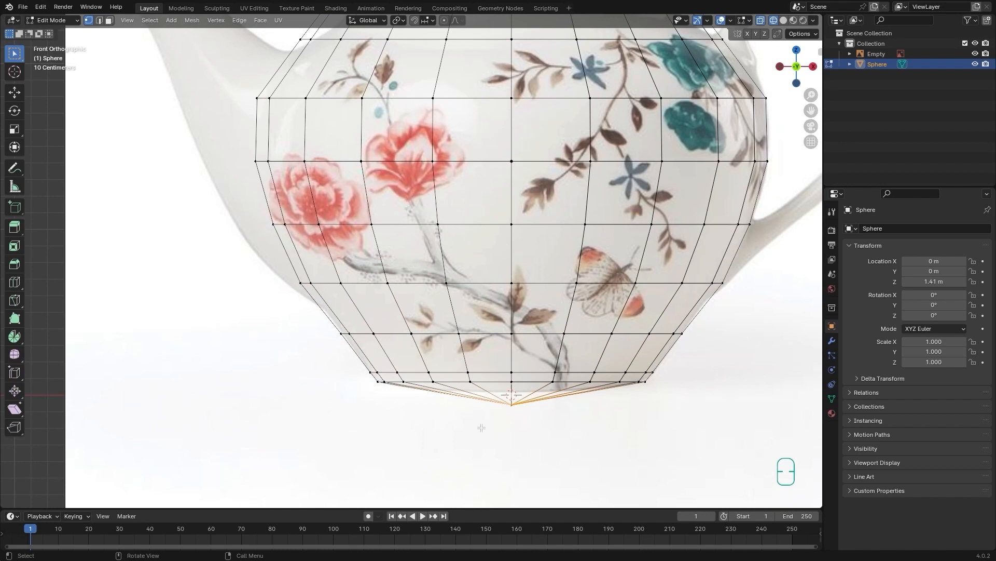
pyautogui.press('Delete')
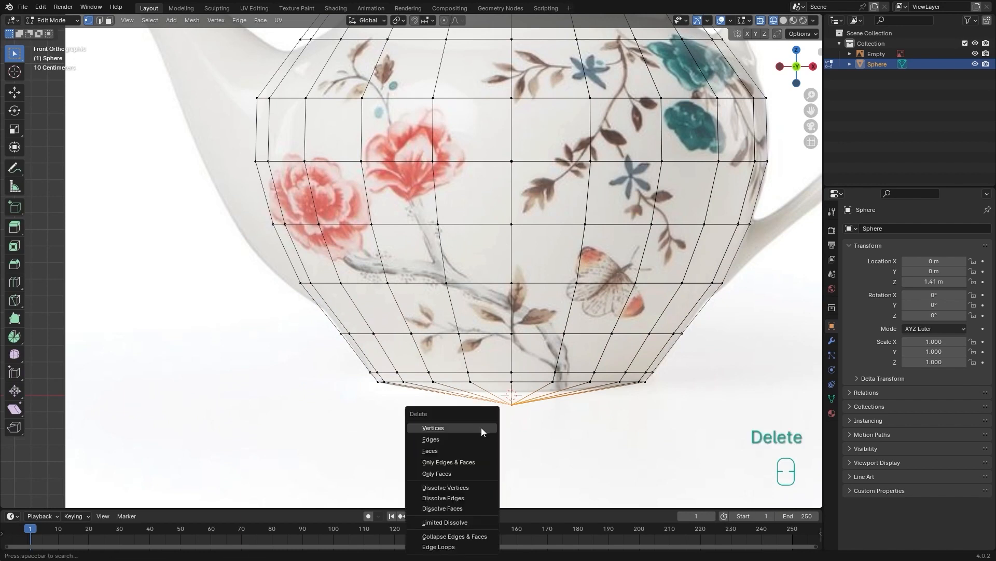
pyautogui.click(473, 427)
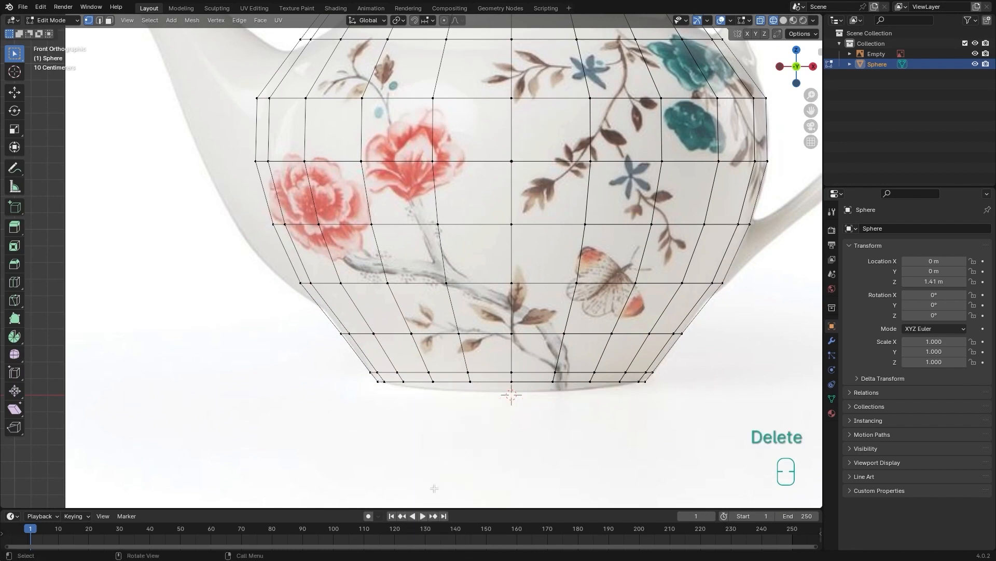
# - Show the mesh in solid shading from below and select the open bottom edge loop in edge select mode
pyautogui.keyDown('alt'); pyautogui.moveTo(623, 439); pyautogui.dragTo(605, 369); pyautogui.keyUp('alt')
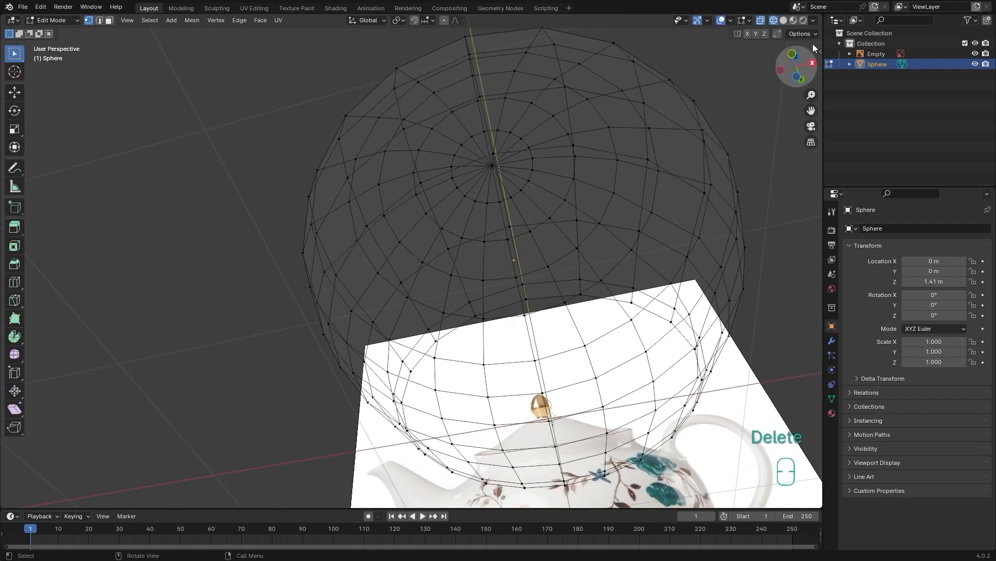
pyautogui.click(784, 22)
pyautogui.keyDown('alt'); pyautogui.keyDown('shift'); pyautogui.moveTo(683, 267); pyautogui.dragTo(654, 232); pyautogui.keyUp('shift'); pyautogui.keyUp('alt')
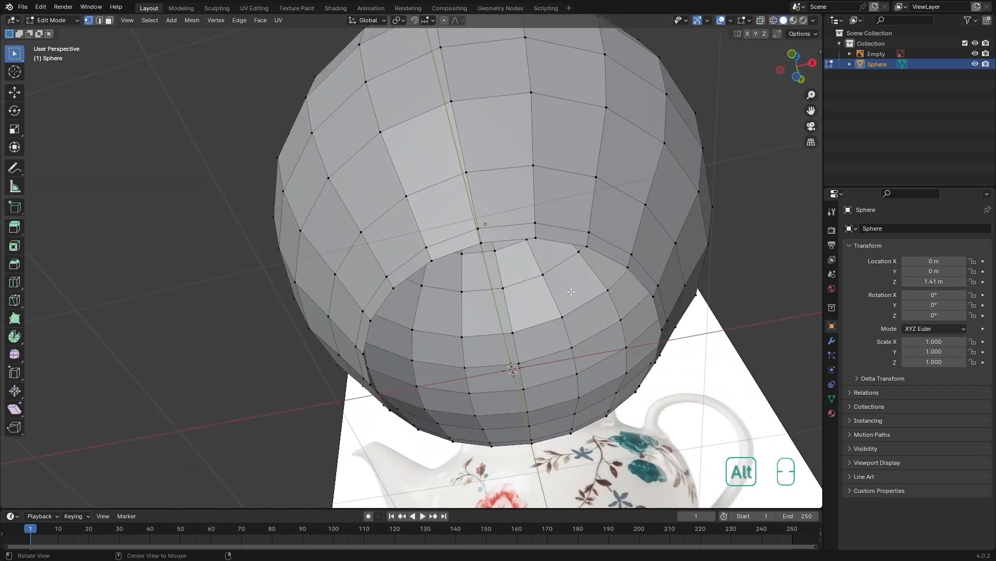
pyautogui.click(16, 53)
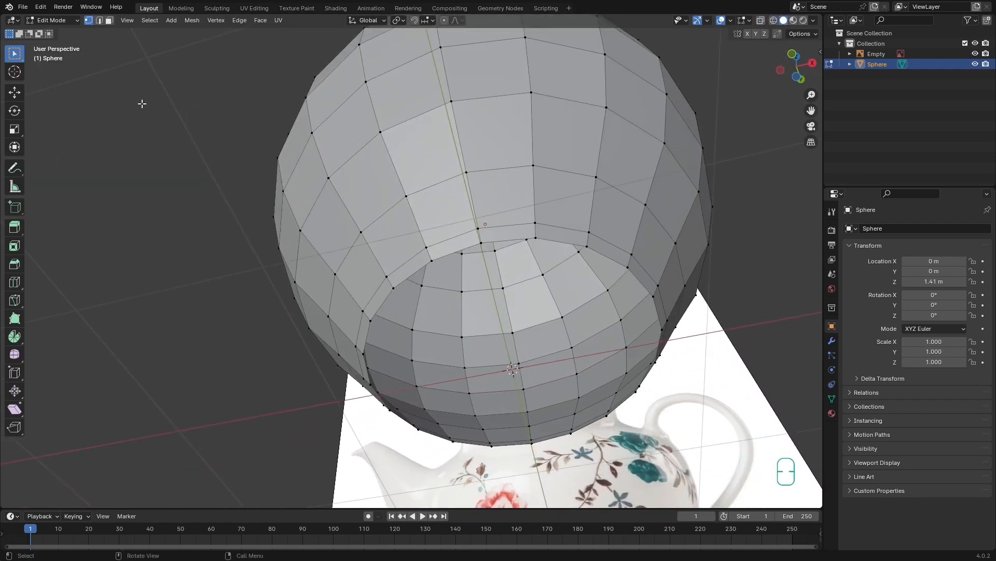
pyautogui.click(98, 20)
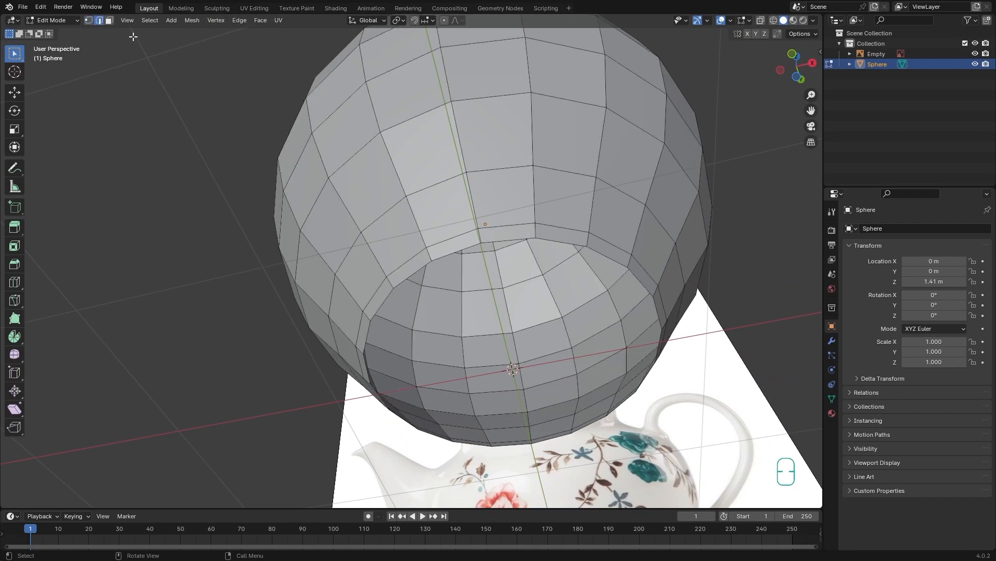
pyautogui.keyDown('alt'); pyautogui.click(519, 227); pyautogui.keyUp('alt')
pyautogui.moveTo(668, 285); pyautogui.dragTo(477, 209, button='middle')
pyautogui.keyDown('alt'); pyautogui.moveTo(501, 222); pyautogui.dragTo(574, 330, button='middle'); pyautogui.keyUp('alt')
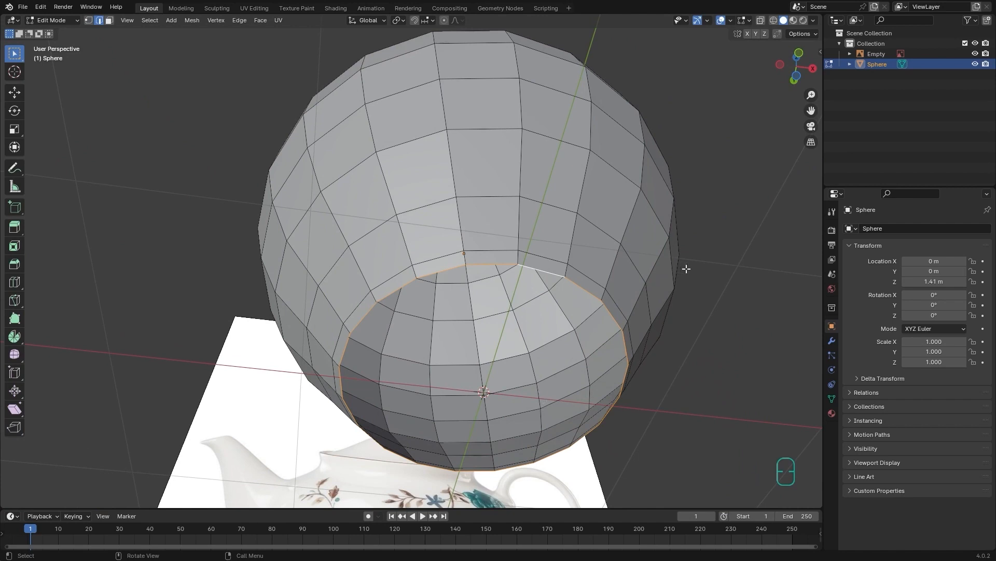
# - Extrude the bottom edge loop inward, scaling it to 0.922 to form a narrow rim
pyautogui.press('e')
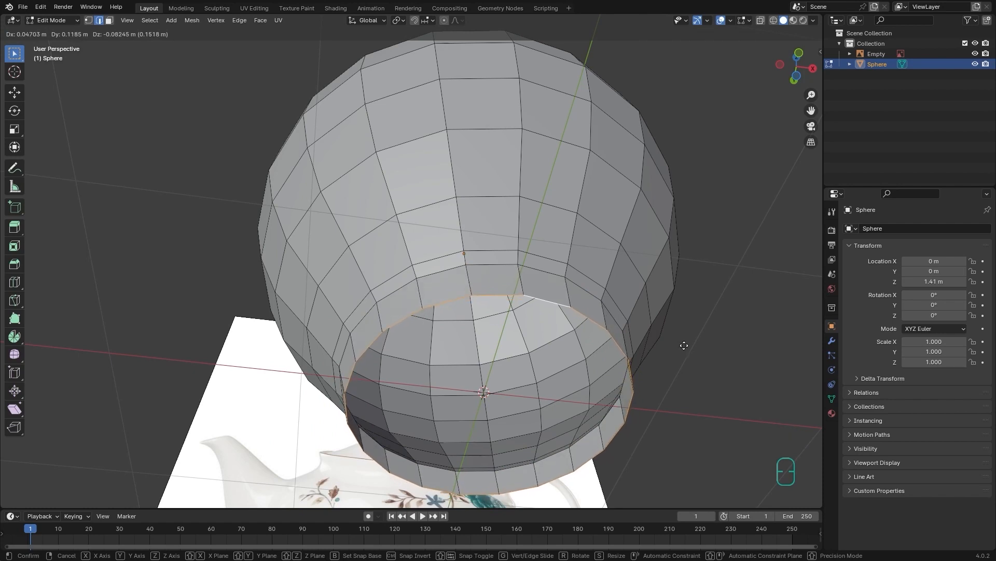
pyautogui.press('s')
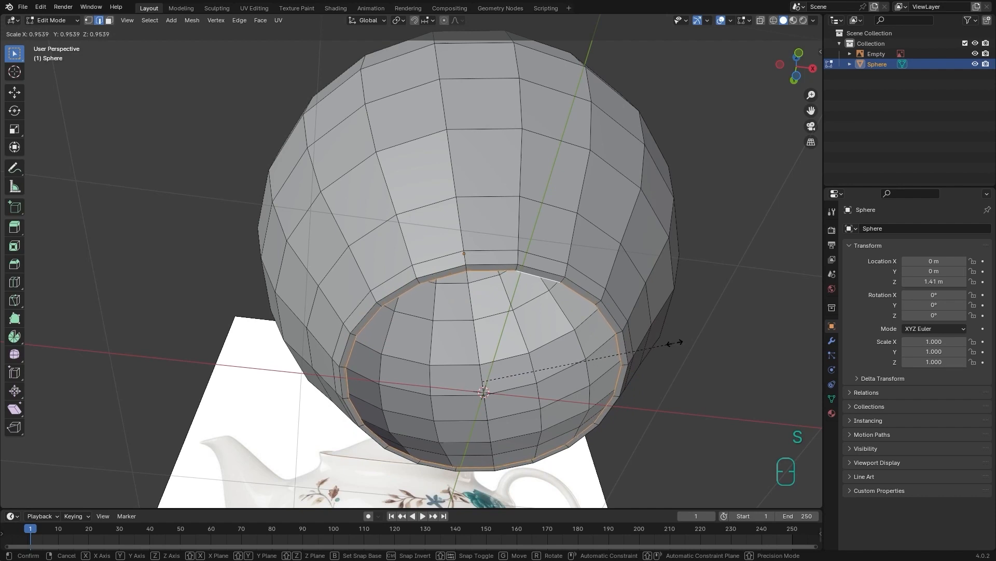
pyautogui.click(665, 342)
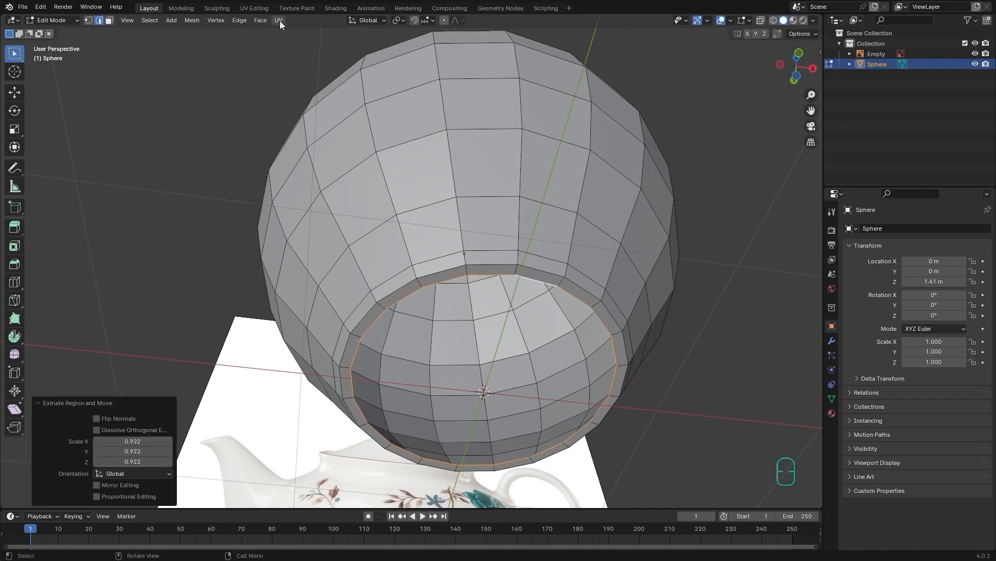
# - Close the bottom opening with Grid Fill and look at the result from directly below
pyautogui.click(260, 19)
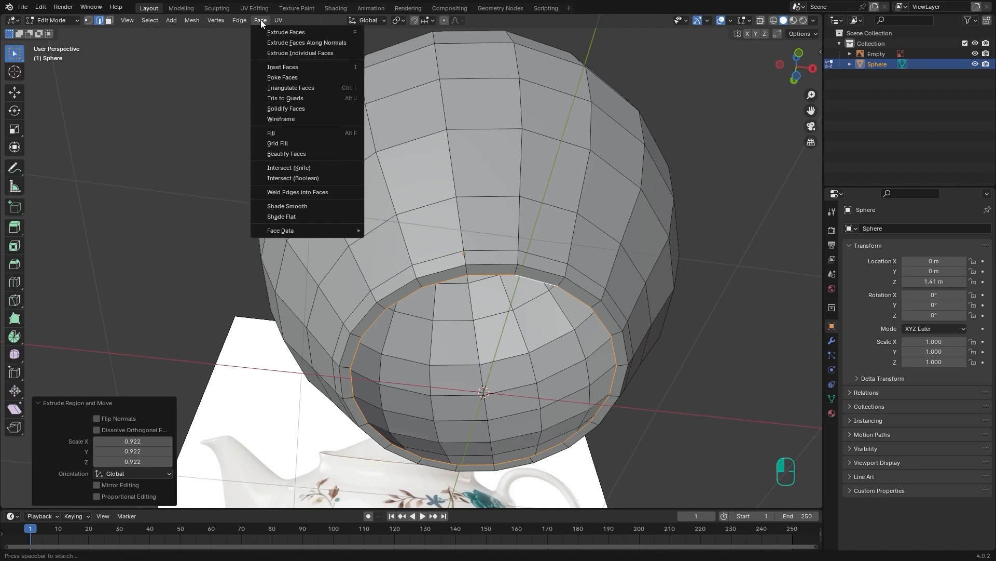
pyautogui.click(292, 145)
pyautogui.keyDown('alt'); pyautogui.moveTo(582, 259); pyautogui.dragTo(613, 224, button='middle'); pyautogui.keyUp('alt')
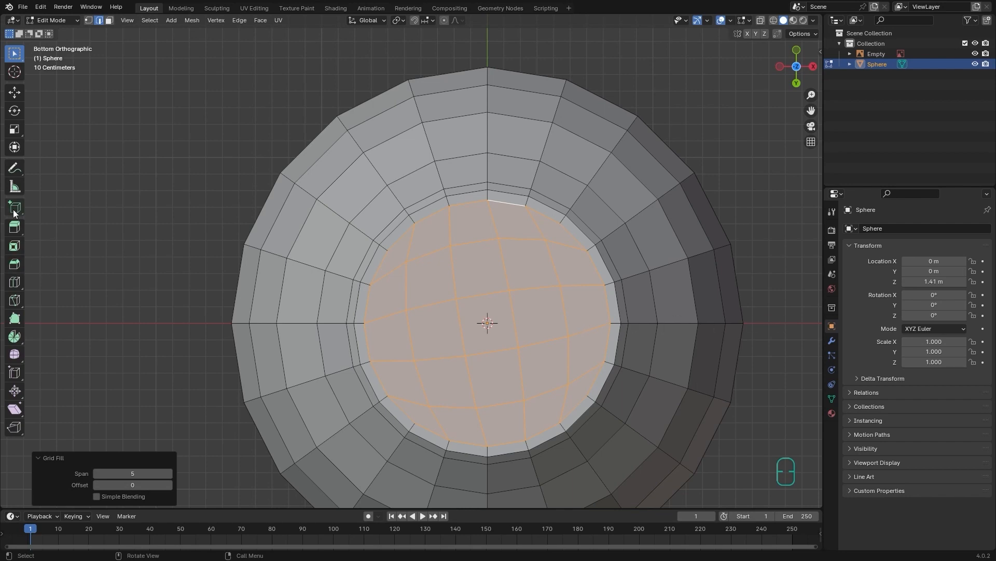
# - Annotate the base with a horizontal and a vertical centre line over the grid, and erase both strokes
pyautogui.click(15, 168)
pyautogui.moveTo(748, 321); pyautogui.dragTo(343, 316)
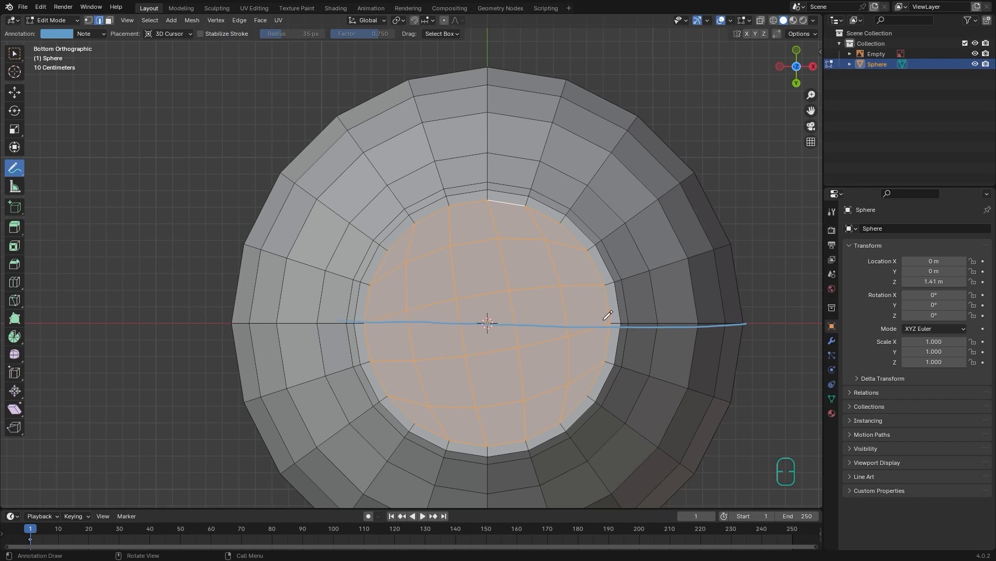
pyautogui.moveTo(486, 179); pyautogui.dragTo(491, 443)
pyautogui.moveTo(776, 326)
pyautogui.keyDown('ctrl'); pyautogui.mouseDown()
pyautogui.moveTo(332, 311)
pyautogui.moveTo(565, 343)
pyautogui.moveTo(492, 443)
pyautogui.moveTo(491, 171)
pyautogui.mouseUp(); pyautogui.keyUp('ctrl')
# - Delete the grid-filled faces from the base and return to the box selection tool
pyautogui.press('x')
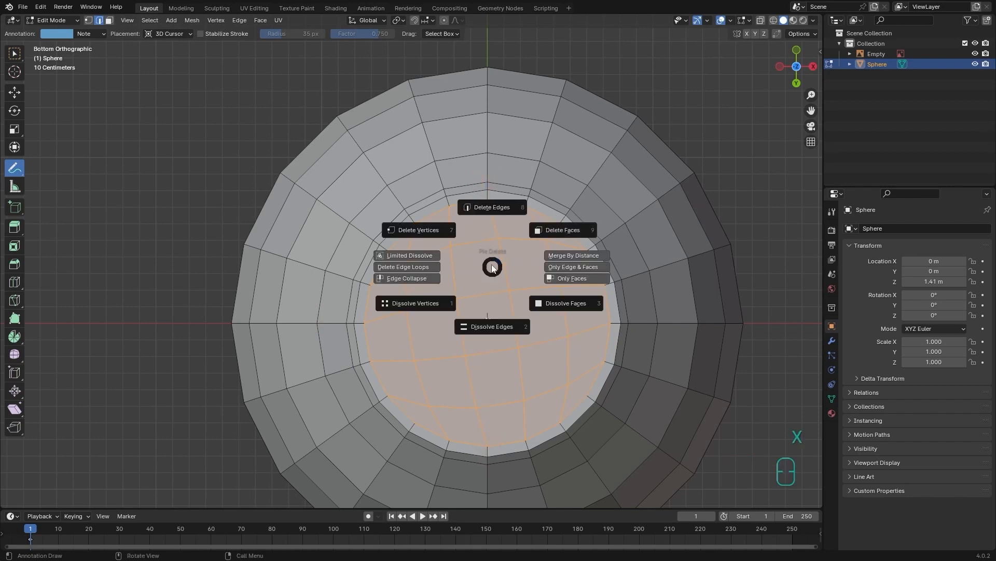
pyautogui.click(492, 267)
pyautogui.press('Delete')
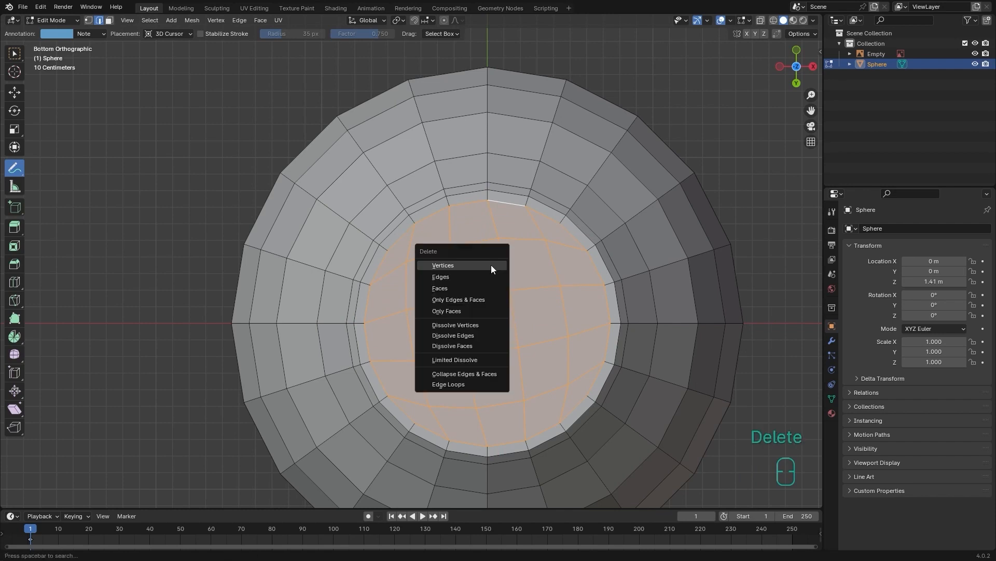
pyautogui.click(453, 287)
pyautogui.press('w')
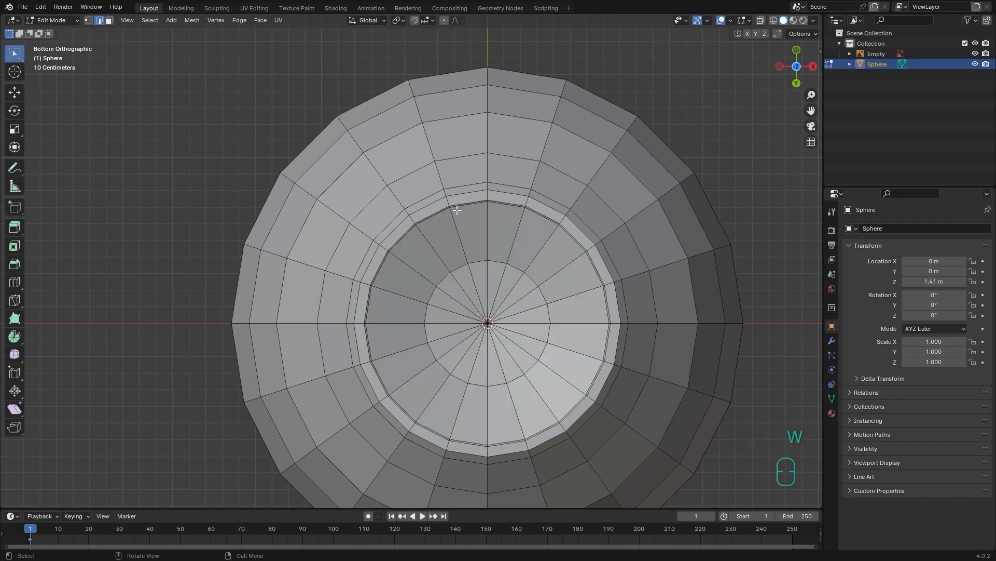
# - Select the inner edge loop of the bottom opening and close it with Grid Fill using a span of 6
pyautogui.keyDown('alt'); pyautogui.click(458, 204); pyautogui.keyUp('alt')
pyautogui.moveTo(497, 215); pyautogui.dragTo(568, 224, button='middle')
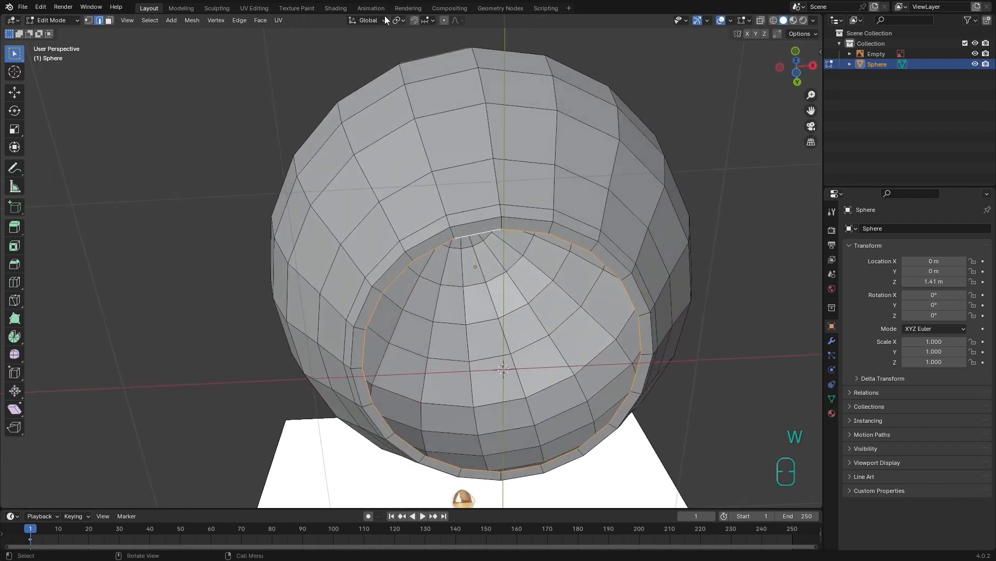
pyautogui.click(260, 20)
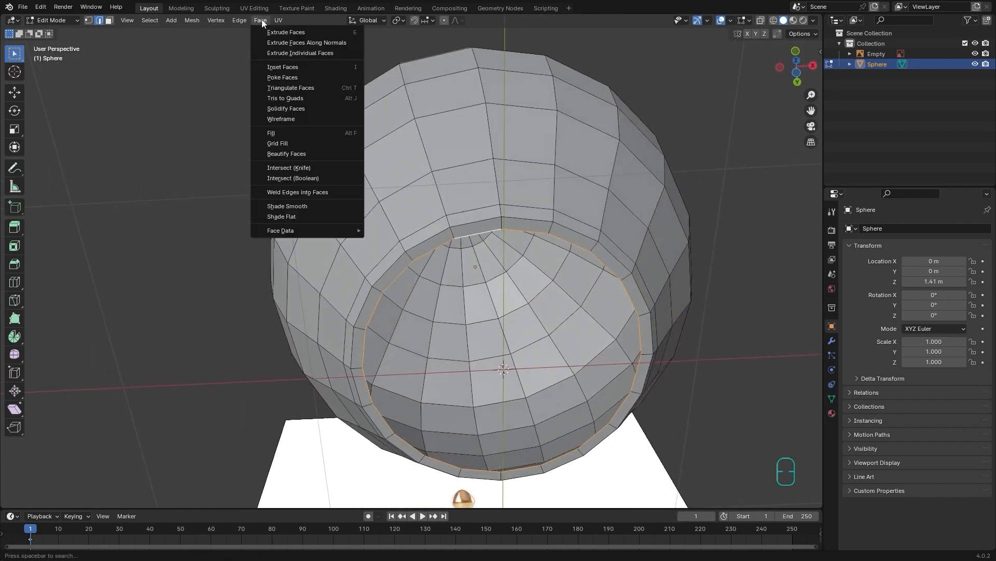
pyautogui.click(279, 144)
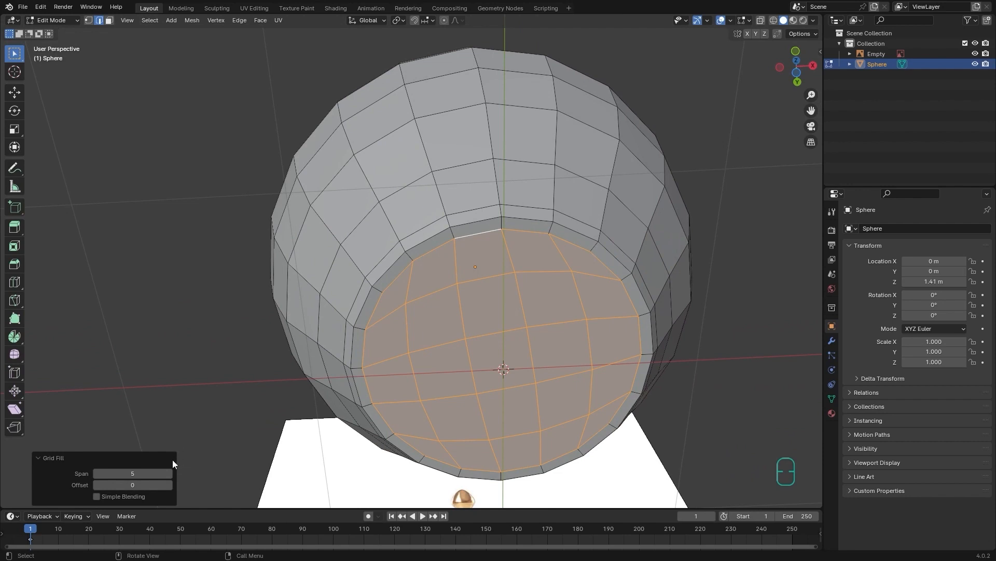
pyautogui.click(169, 474)
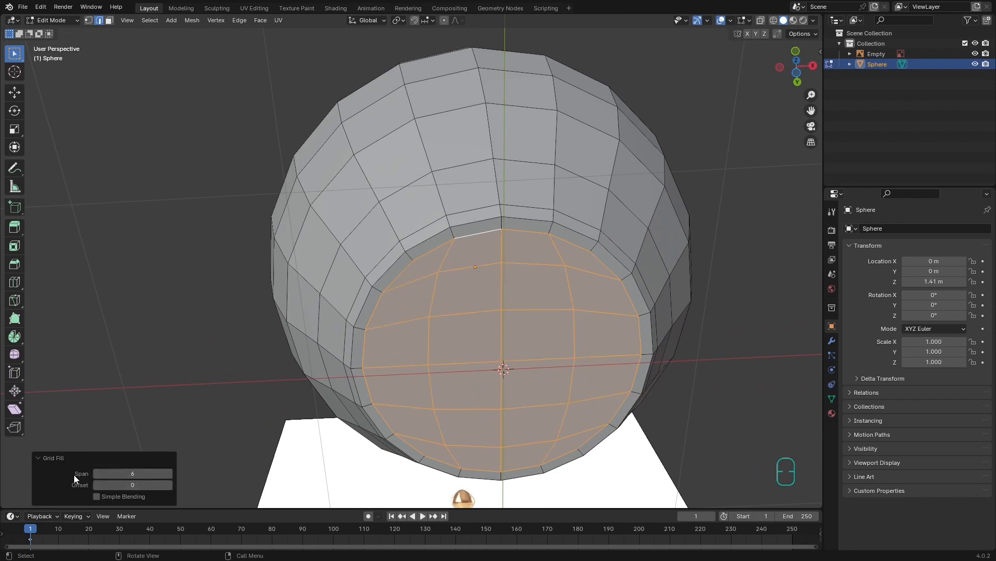
pyautogui.keyDown('alt'); pyautogui.moveTo(596, 382); pyautogui.dragTo(546, 319, button='middle'); pyautogui.keyUp('alt')
pyautogui.keyDown('alt'); pyautogui.moveTo(590, 351); pyautogui.dragTo(602, 337, button='middle'); pyautogui.keyUp('alt')
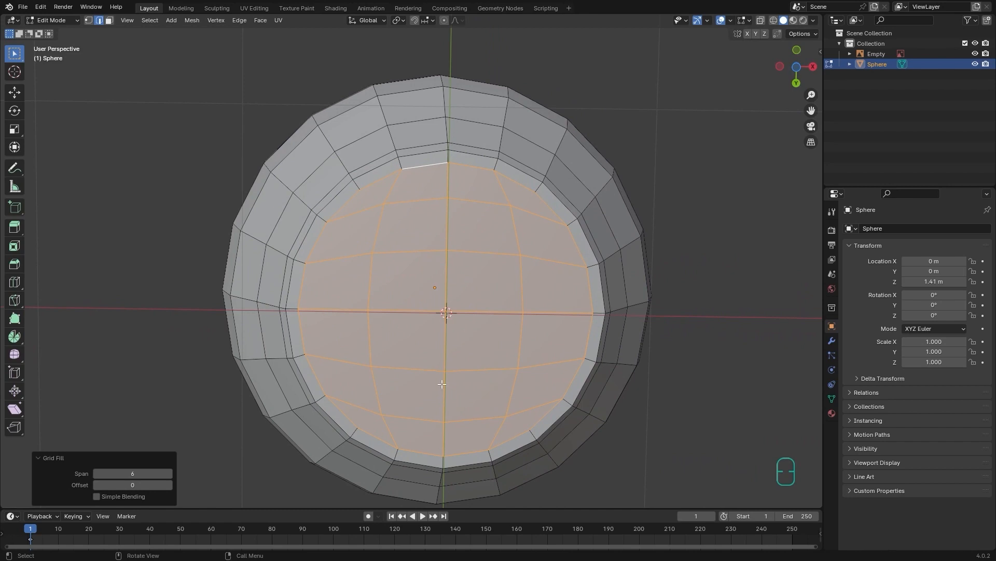
# - Try an offset of 2 on the base's grid fill, and set the offset back to 0
pyautogui.keyDown('alt'); pyautogui.moveTo(462, 324); pyautogui.dragTo(451, 295, button='middle'); pyautogui.keyUp('alt')
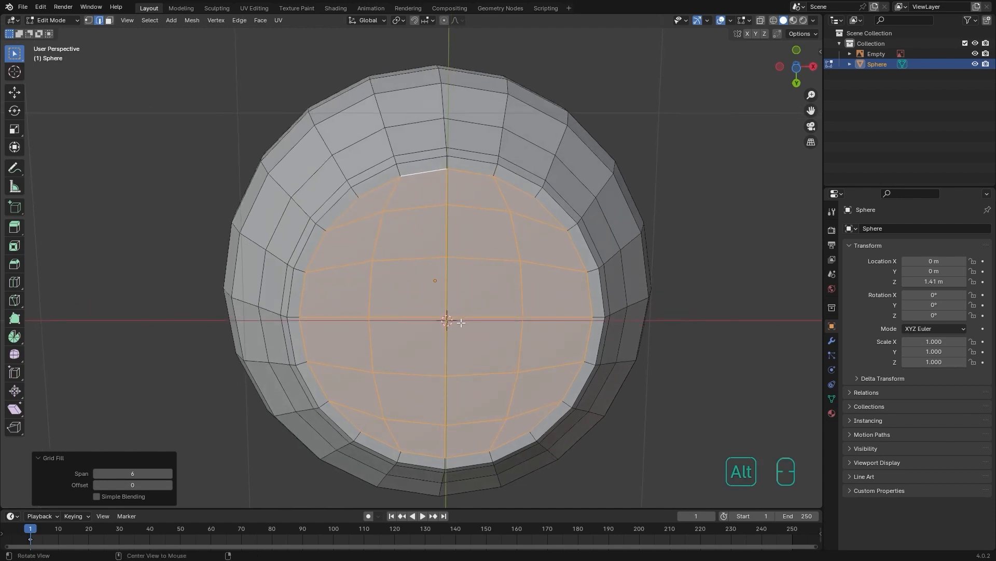
pyautogui.click(169, 485)
pyautogui.click(169, 485)
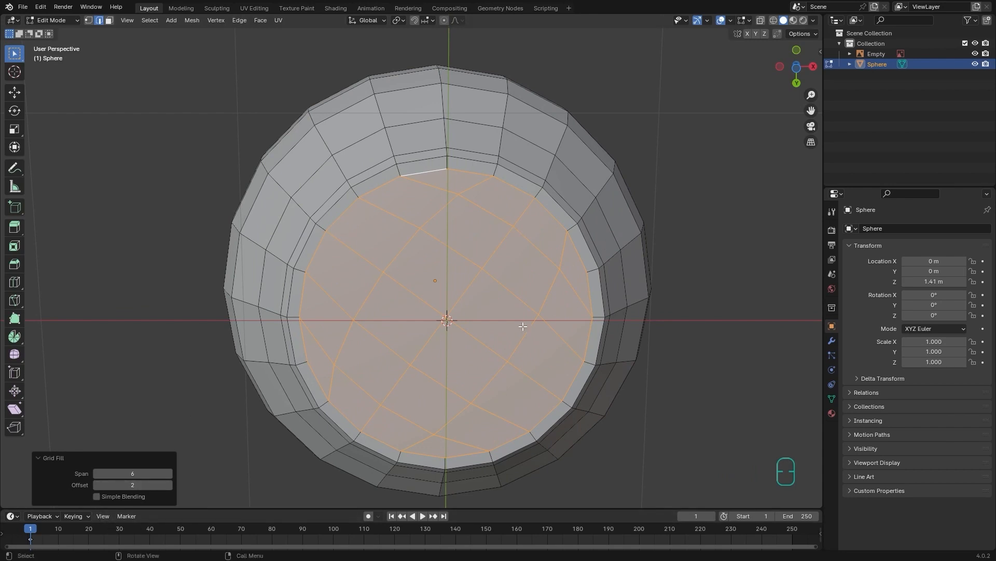
pyautogui.click(95, 484)
pyautogui.click(95, 485)
# - Enable Simple Blending for the base's grid fill and look at the body from the side
pyautogui.click(96, 496)
pyautogui.keyDown('alt'); pyautogui.moveTo(522, 214); pyautogui.dragTo(535, 301); pyautogui.keyUp('alt')
pyautogui.keyDown('alt'); pyautogui.keyDown('shift'); pyautogui.moveTo(535, 301); pyautogui.dragTo(560, 146); pyautogui.keyUp('shift'); pyautogui.keyUp('alt')
pyautogui.scroll(-4, 560, 146)
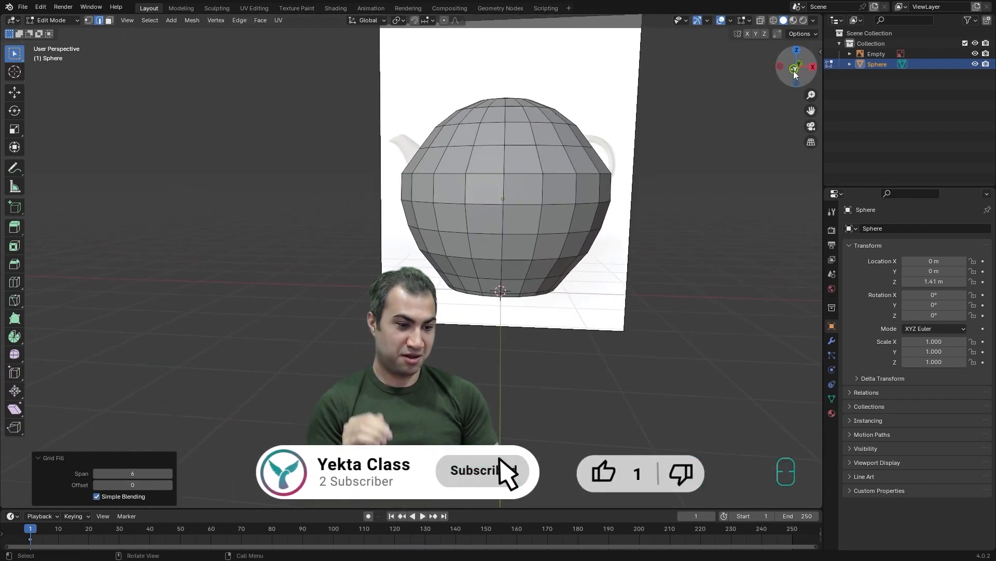
# - Show the body in wireframe from the front, overlaid on the teapot reference, and stay in Edit Mode
pyautogui.click(795, 68)
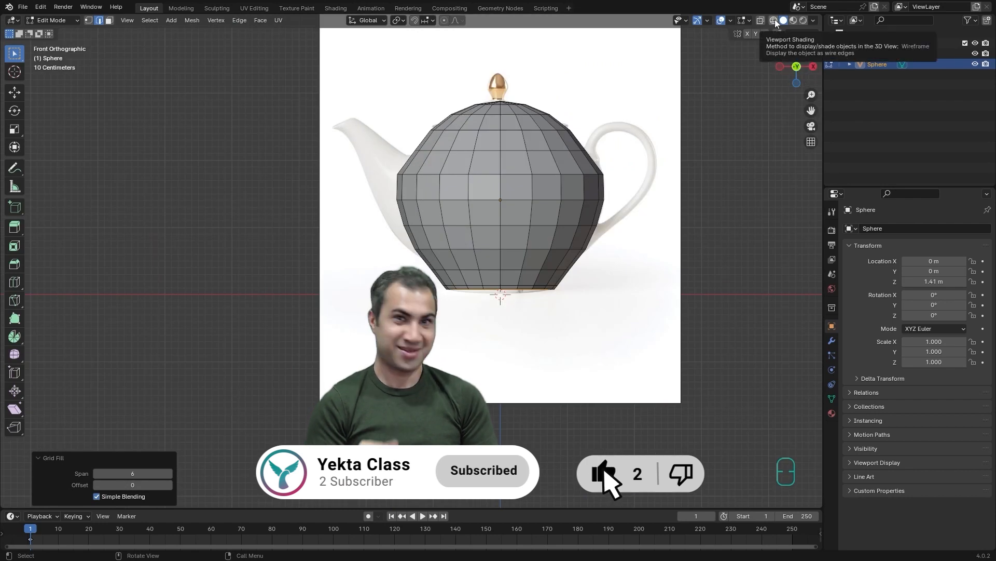
pyautogui.hotkey('shift', 'z')
pyautogui.scroll(4, 572, 125)
pyautogui.press('Tab')
pyautogui.press('Tab')
pyautogui.press('Tab')
pyautogui.press('Tab')
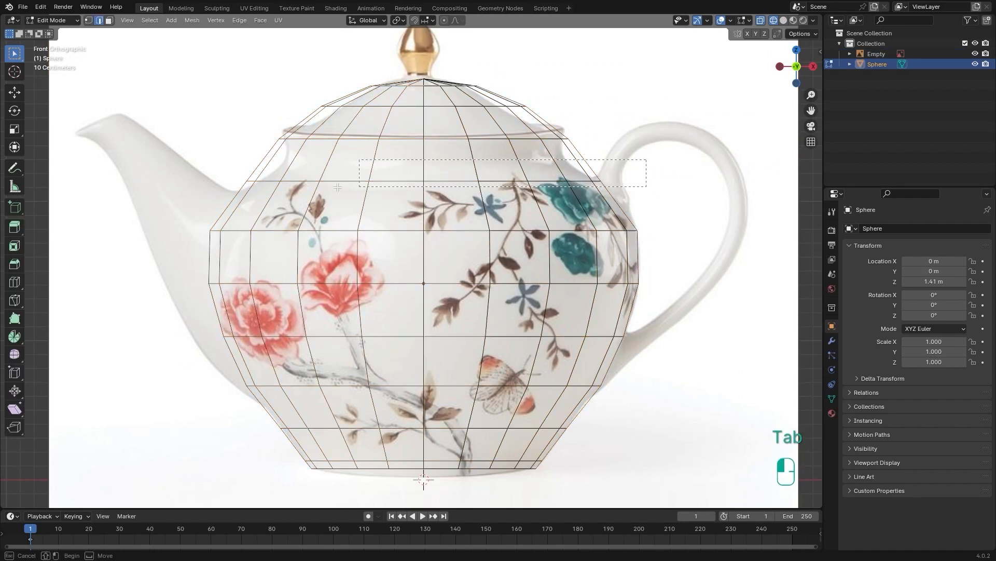
# - Scale the edge ring above the widest part by 1.14, lower it along Z and scale it by 1.019 to fit the reference outline
pyautogui.keyDown('alt'); pyautogui.click(629, 198); pyautogui.keyUp('alt')
pyautogui.press('s')
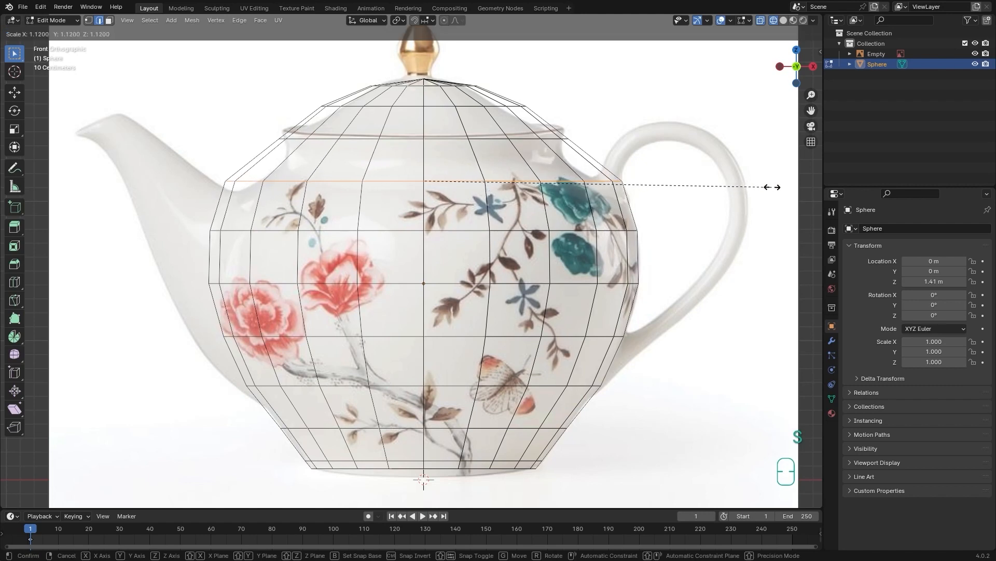
pyautogui.click(778, 186)
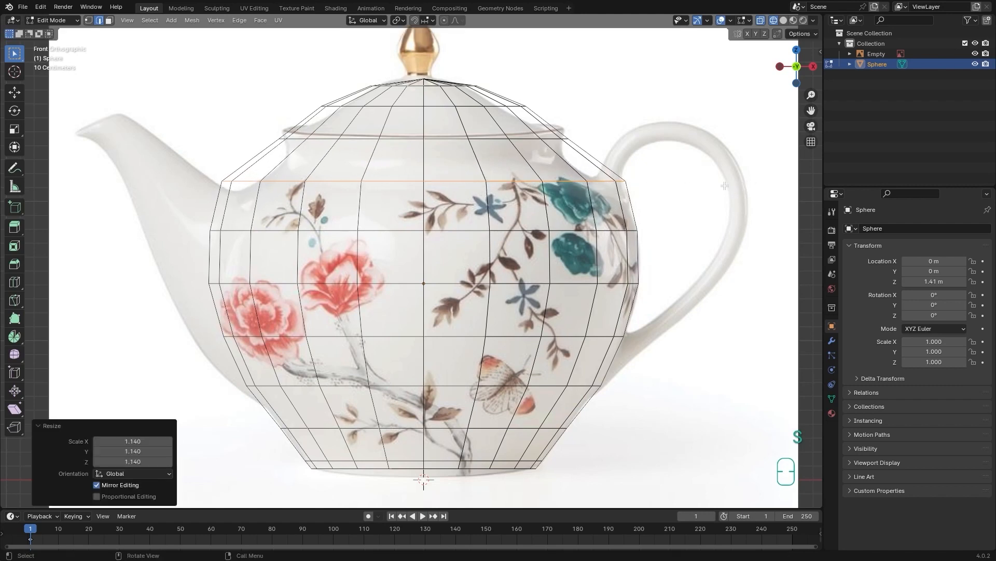
pyautogui.press('g')
pyautogui.press('z')
pyautogui.click(726, 207)
pyautogui.press('s')
pyautogui.click(717, 218)
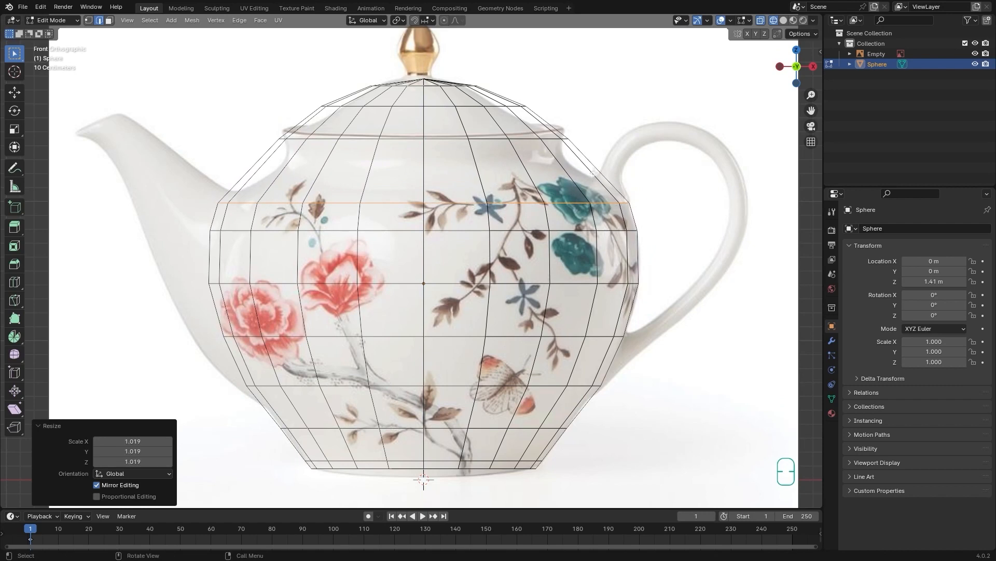
# - Lower the next ring up onto the teapot's shoulder, scale it by 1.165 and raise it about 0.04 m along Z
pyautogui.keyDown('alt'); pyautogui.keyDown('shift'); pyautogui.click(411, 134); pyautogui.keyUp('shift'); pyautogui.keyUp('alt')
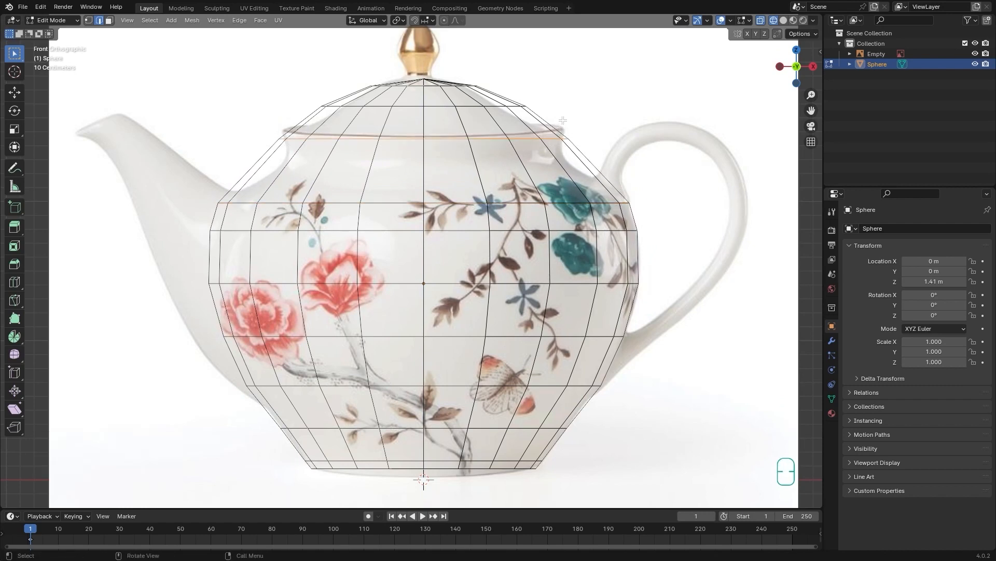
pyautogui.press('g')
pyautogui.press('z')
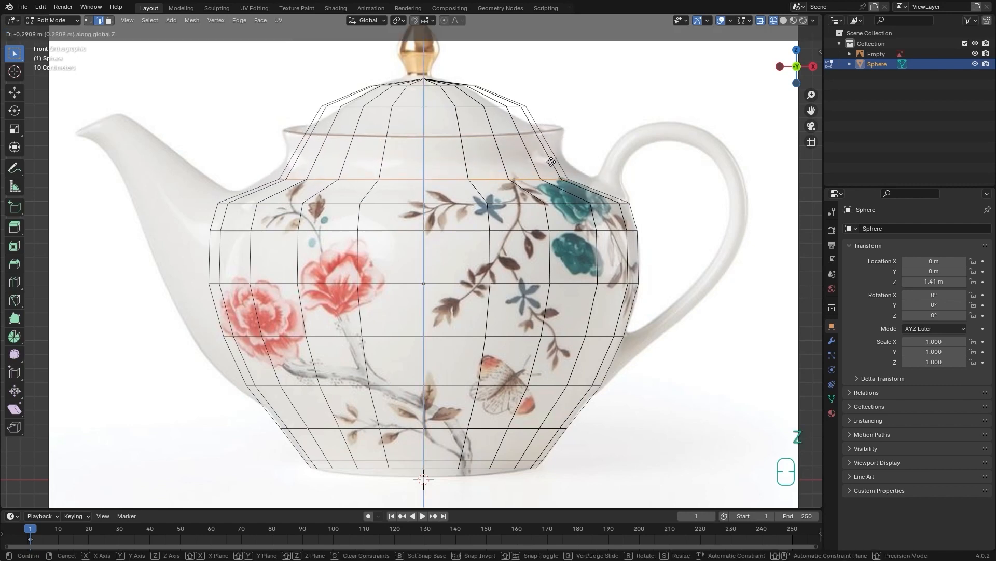
pyautogui.click(551, 162)
pyautogui.press('s')
pyautogui.click(594, 154)
pyautogui.press('g')
pyautogui.press('z')
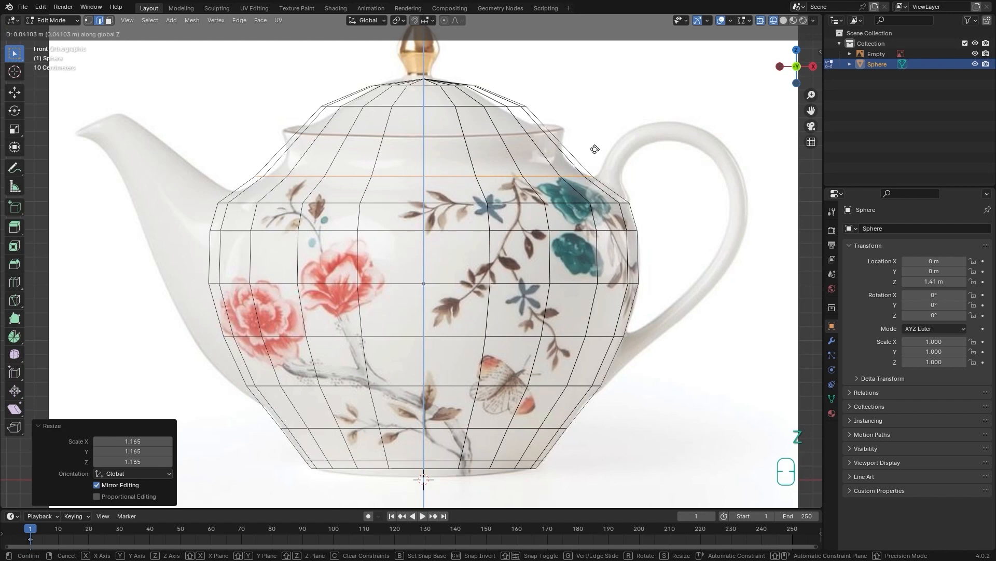
pyautogui.click(595, 150)
# - Lower the second ring from the top by about 0.377 m, widen it to the base of the neck and nudge it down along Z
pyautogui.moveTo(562, 100); pyautogui.dragTo(213, 119)
pyautogui.press('g')
pyautogui.press('z')
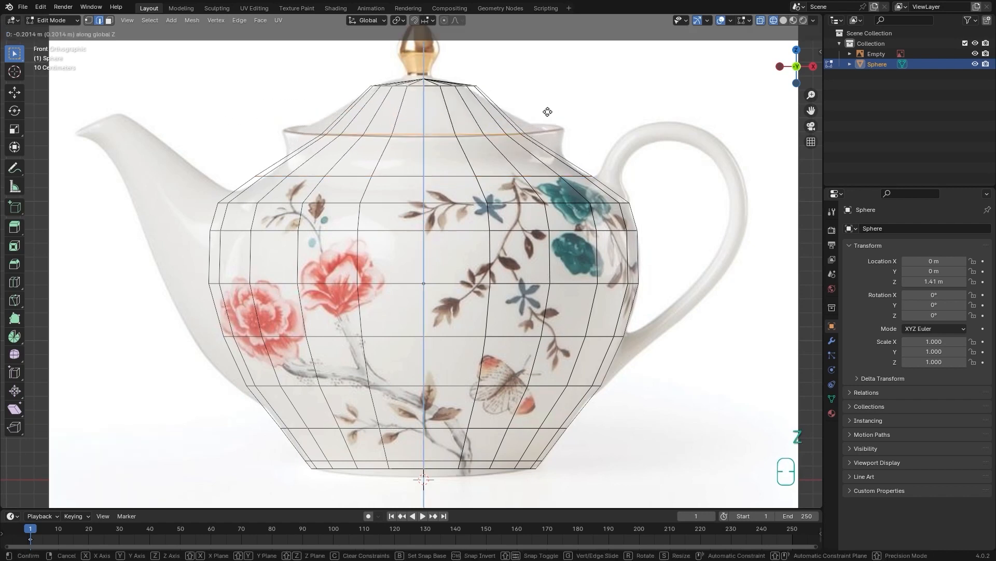
pyautogui.click(538, 135)
pyautogui.press('s')
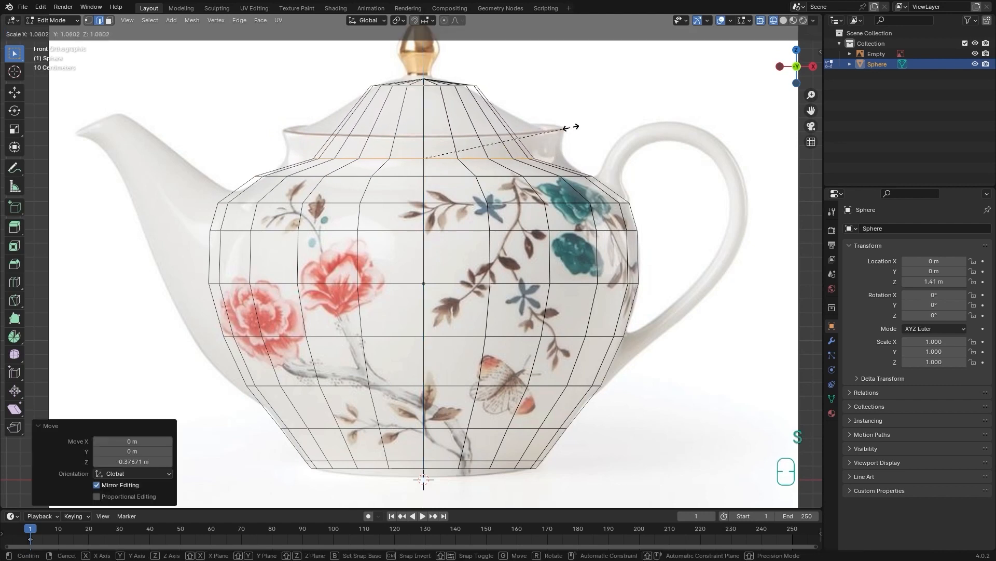
pyautogui.click(614, 129)
pyautogui.press('g')
pyautogui.press('z')
pyautogui.click(614, 134)
# - Lower the topmost ring about 0.485 m along Z and scale it by 2.599 to match the neck width
pyautogui.moveTo(495, 83); pyautogui.dragTo(321, 96)
pyautogui.press('g')
pyautogui.press('z')
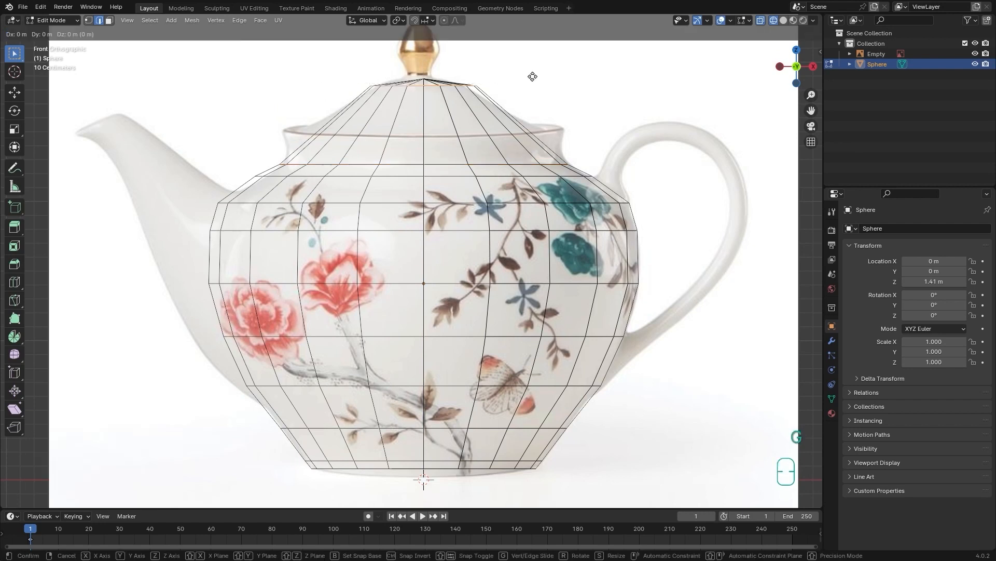
pyautogui.click(520, 141)
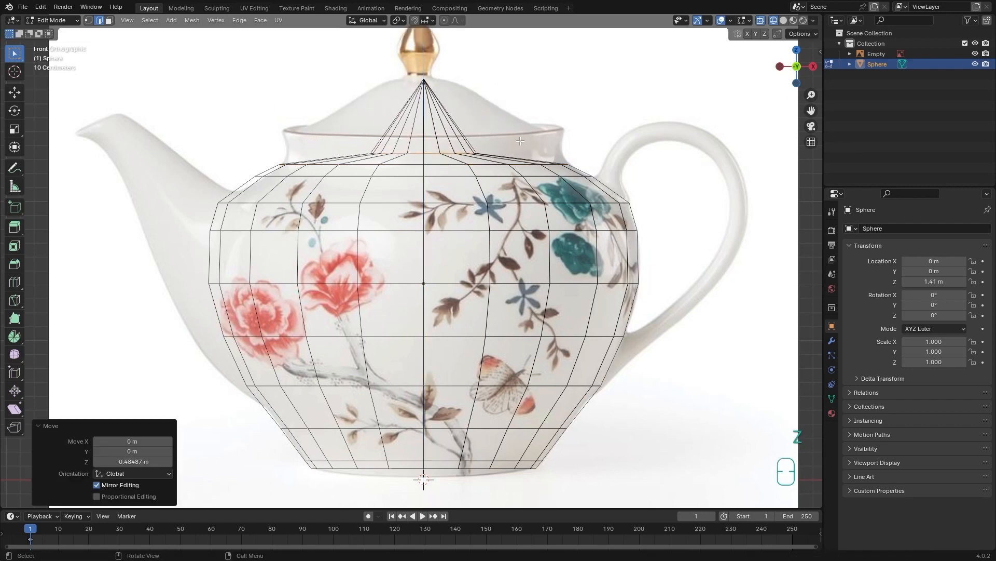
pyautogui.press('s')
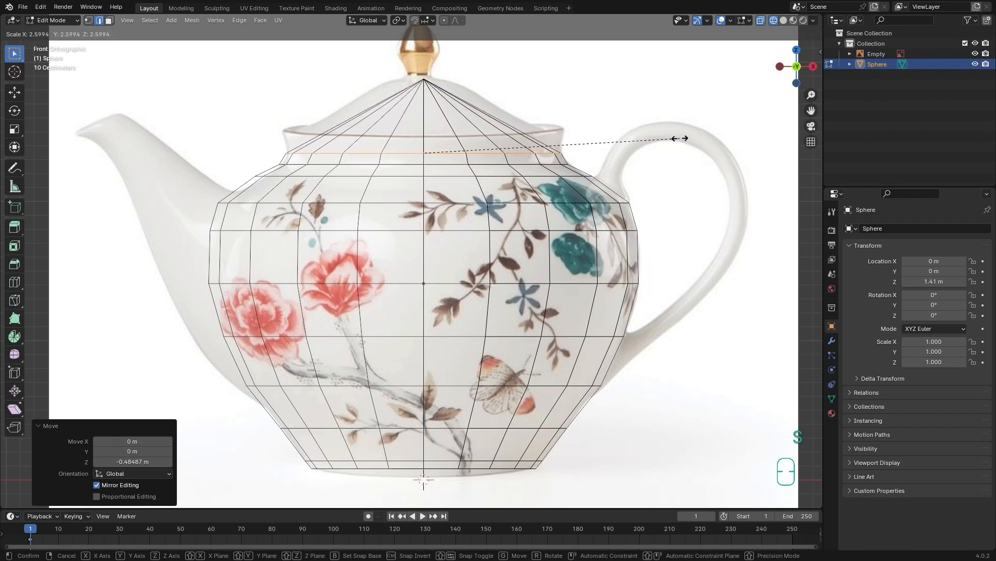
pyautogui.click(680, 138)
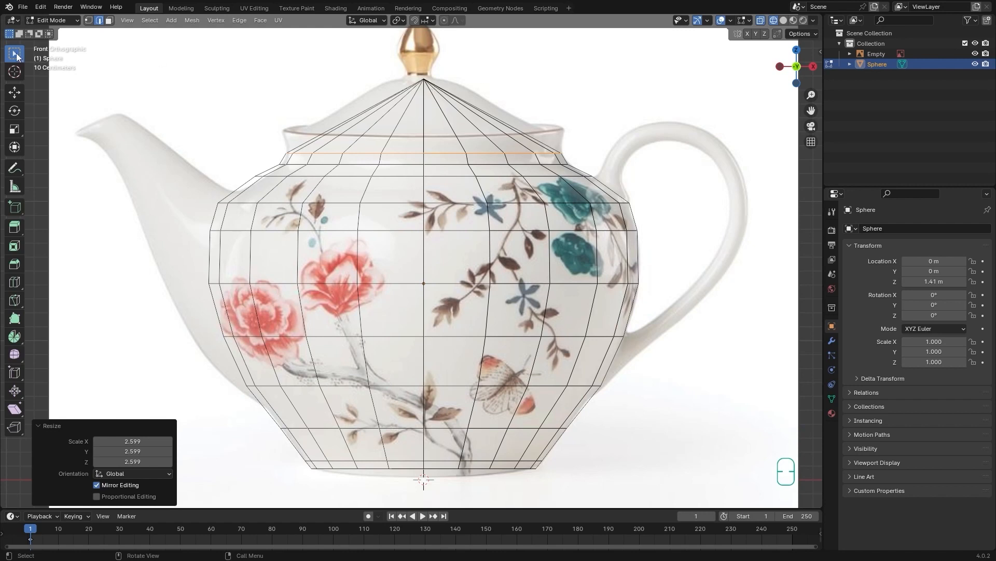
# - Delete the vertices of the cone-shaped fan closing the top of the body
pyautogui.keyDown('ctrl'); pyautogui.keyDown('alt'); pyautogui.click(321, 140); pyautogui.keyUp('alt'); pyautogui.keyUp('ctrl')
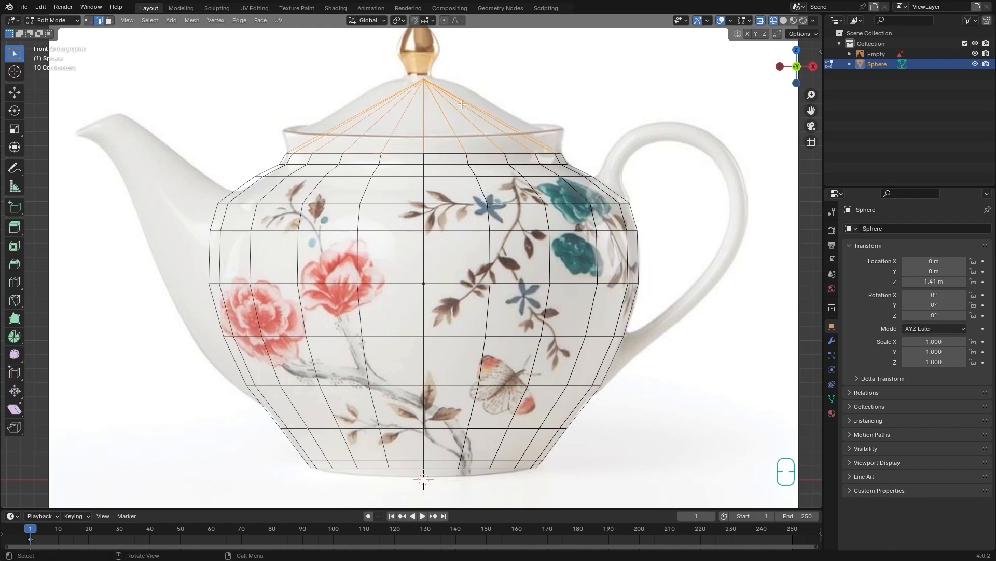
pyautogui.press('Delete')
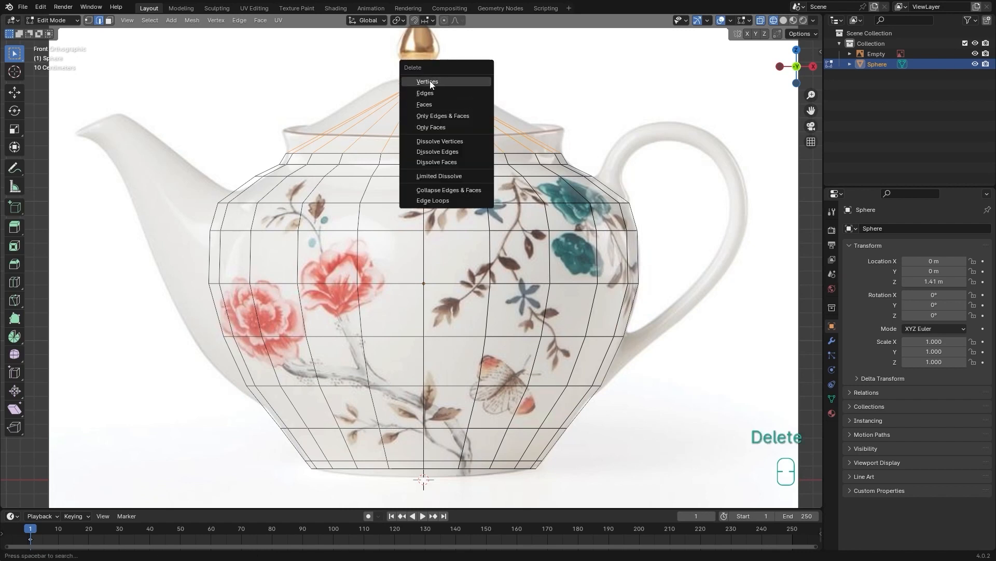
pyautogui.click(442, 82)
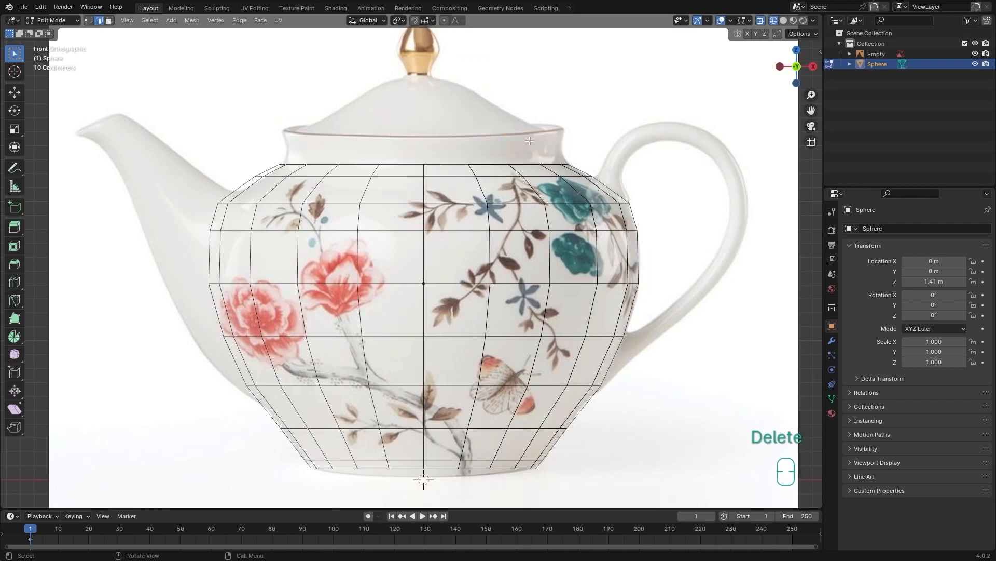
# - Select the edge loop of the top opening, extrude it about 0.093 m up along Z and scale it by 0.949
pyautogui.moveTo(394, 165); pyautogui.dragTo(511, 191, button='middle')
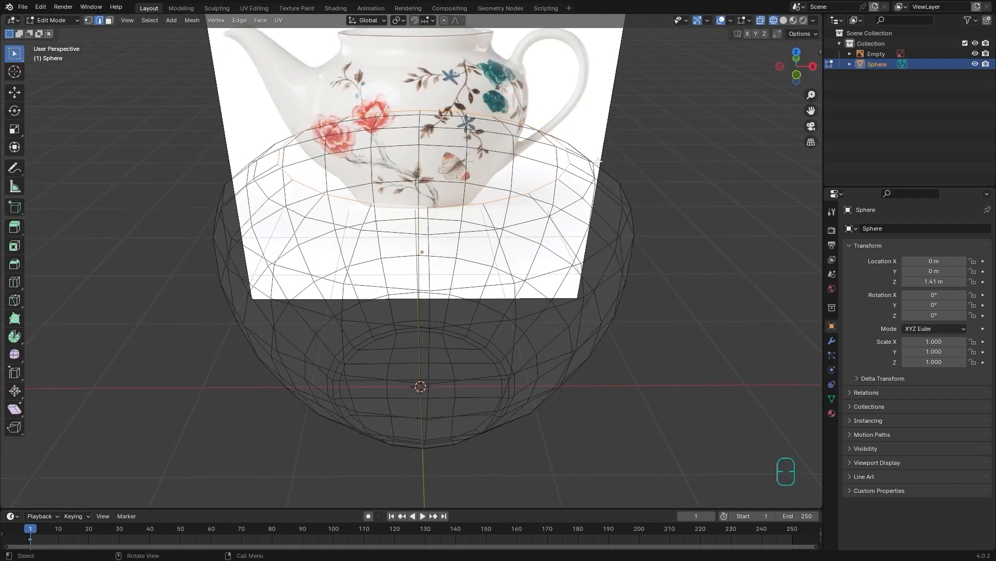
pyautogui.moveTo(560, 178); pyautogui.dragTo(558, 167, button='middle')
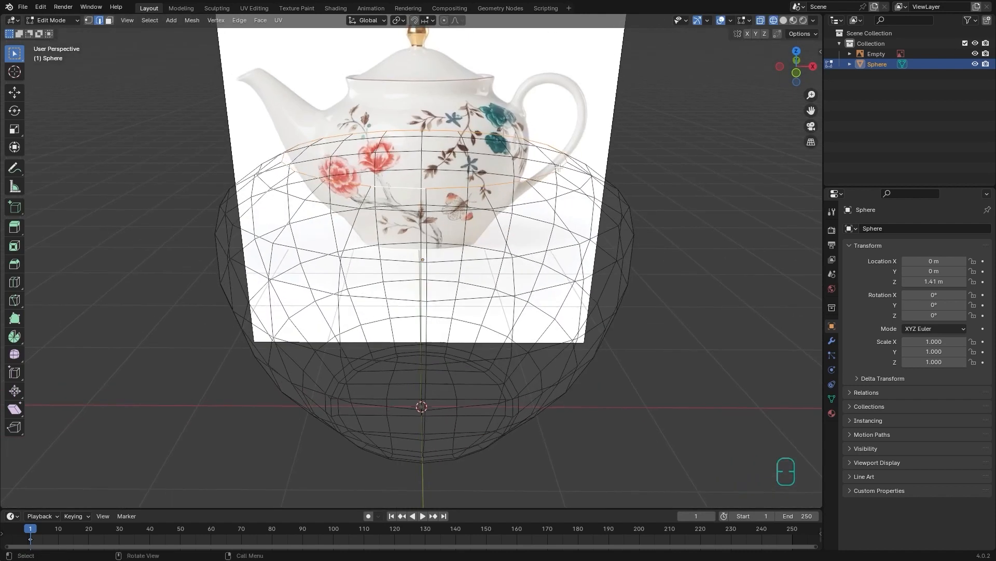
pyautogui.click(795, 74)
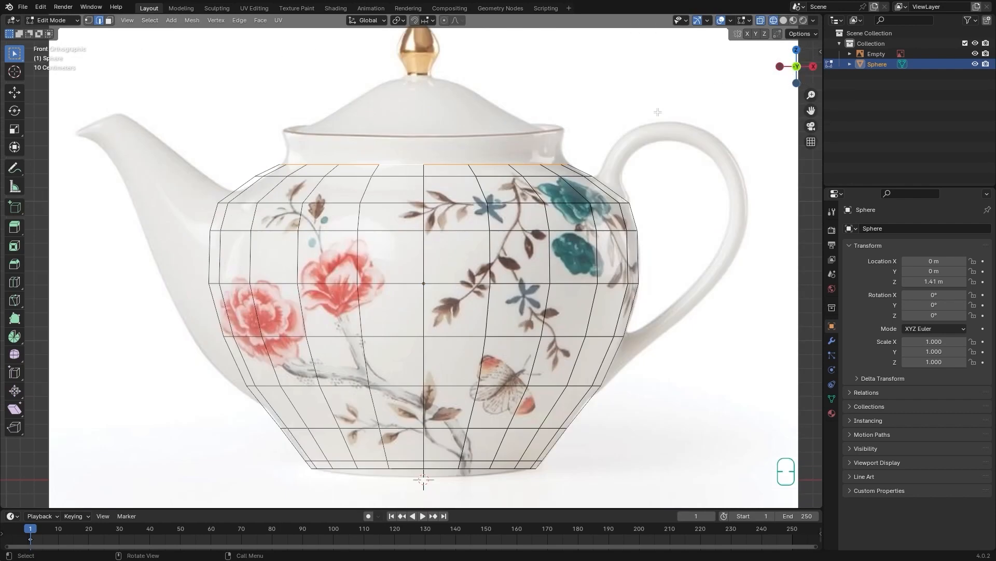
pyautogui.press('e')
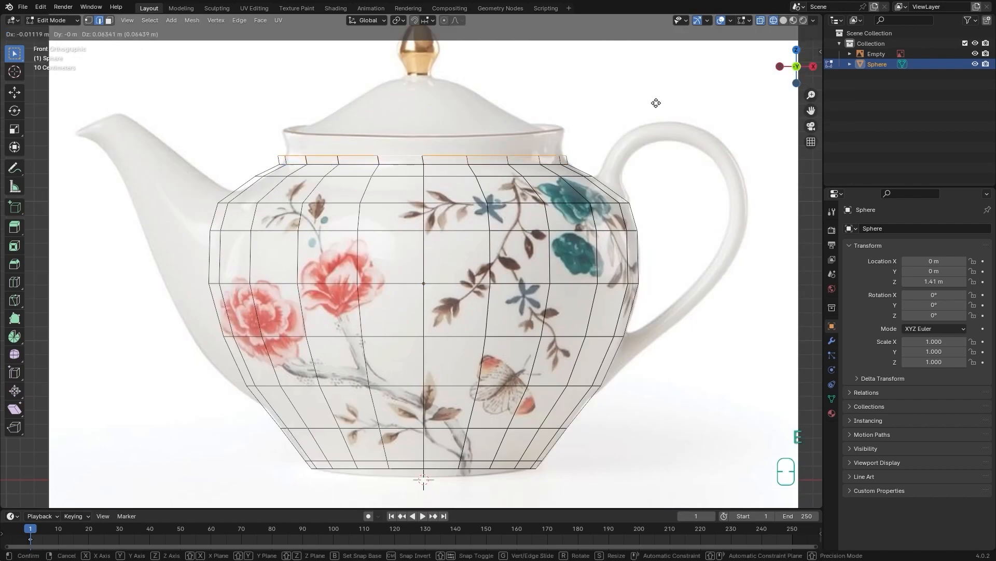
pyautogui.press('z')
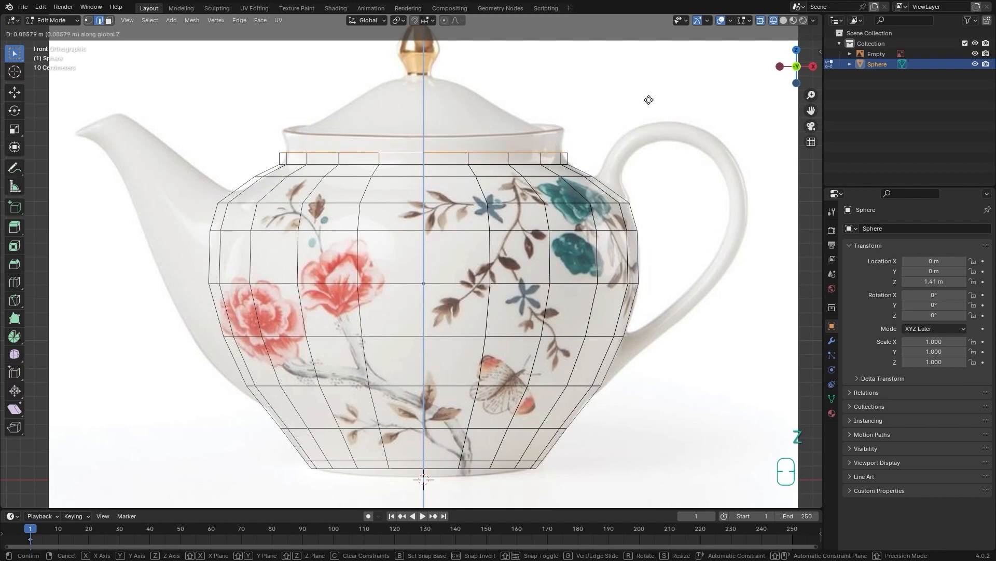
pyautogui.click(650, 100)
pyautogui.press('s')
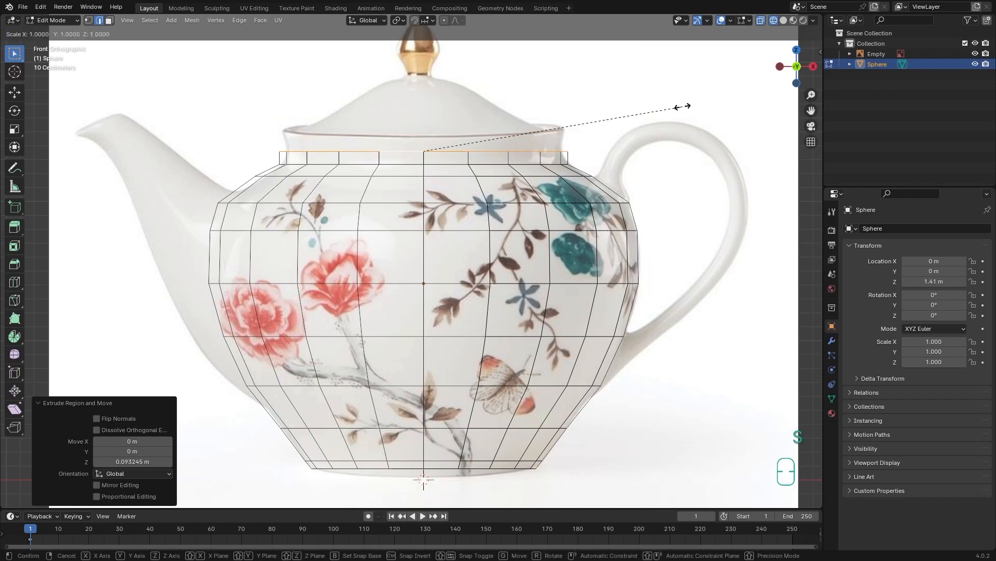
pyautogui.click(669, 106)
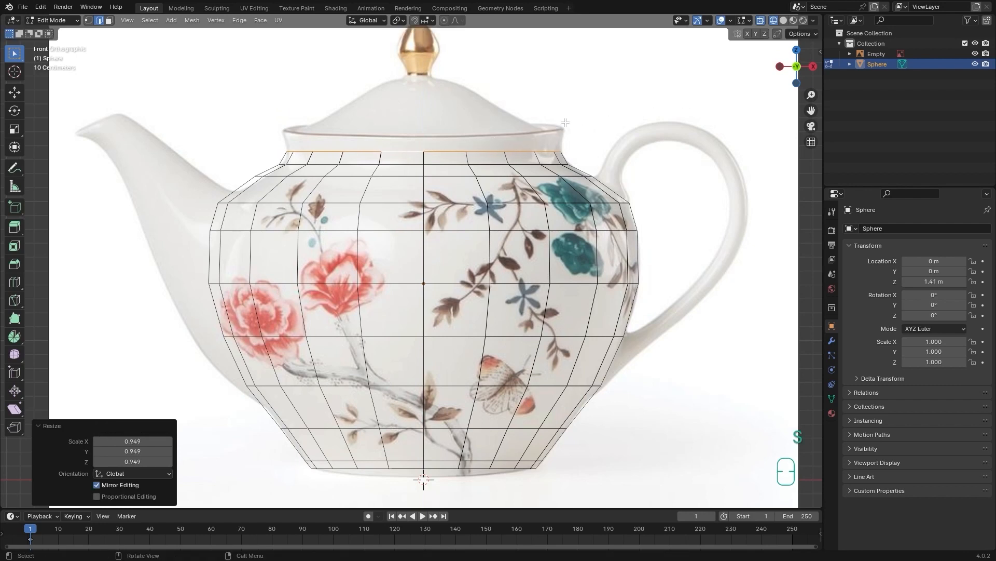
# - Extrude the neck's upper loop about 0.163 m up along Z to the rim and scale it by 1.031
pyautogui.scroll(3, 564, 125)
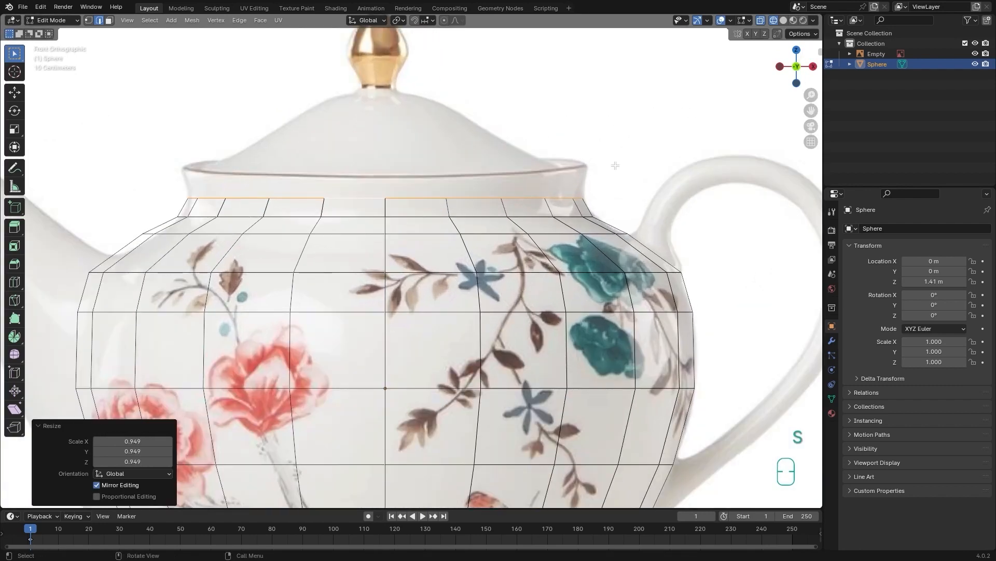
pyautogui.press('e')
pyautogui.press('z')
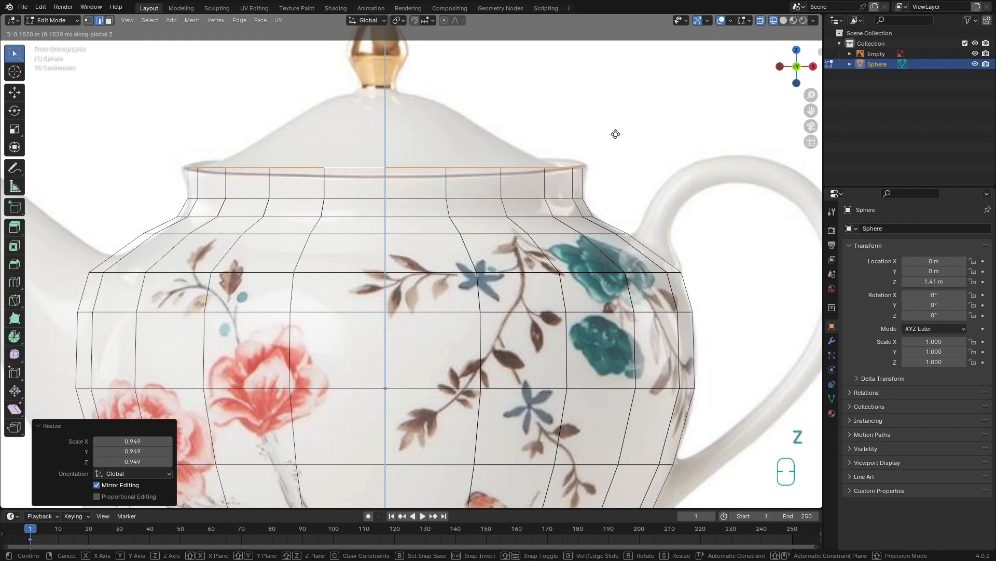
pyautogui.click(616, 133)
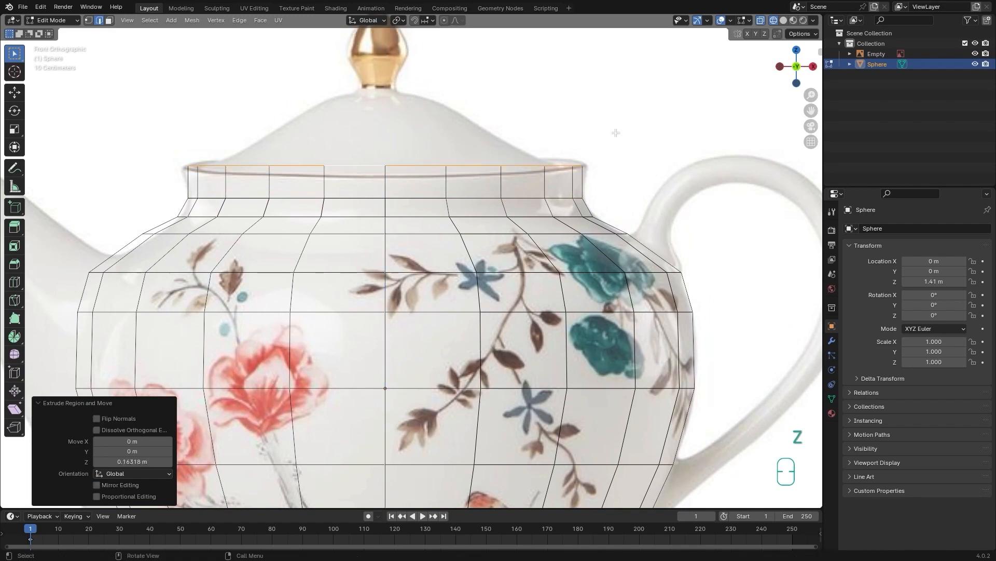
pyautogui.press('s')
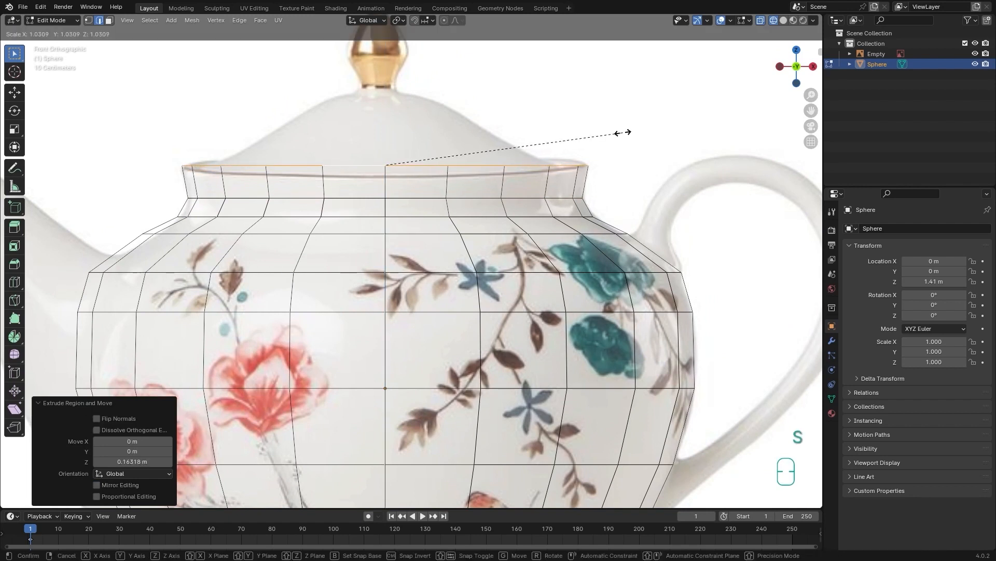
pyautogui.click(623, 133)
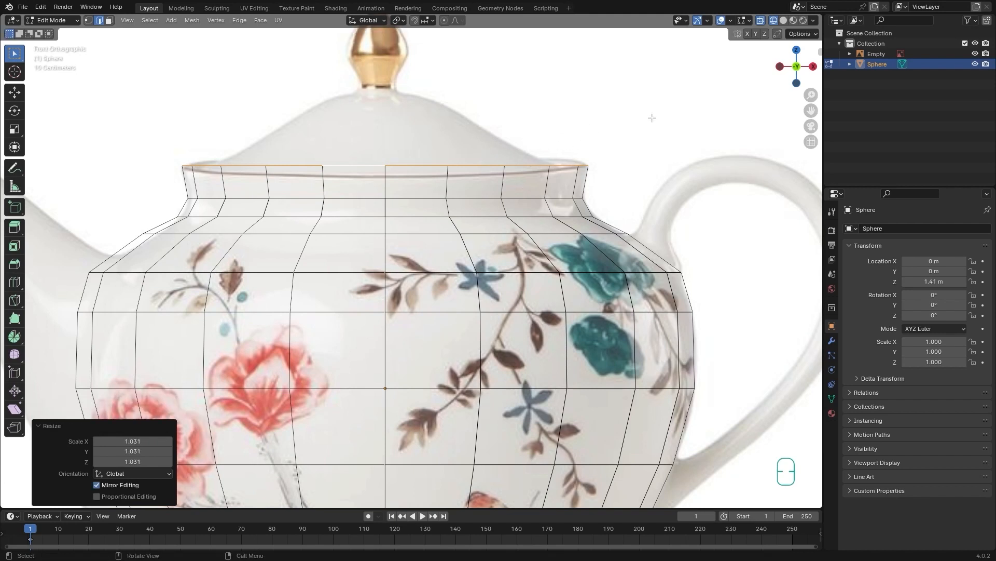
# - Return to solid shading, annotate the rim's edge on the reference image, and switch back to the box selection tool
pyautogui.moveTo(588, 139)
pyautogui.mouseDown(button='middle')
pyautogui.moveTo(597, 171)
pyautogui.moveTo(604, 133)
pyautogui.moveTo(610, 177)
pyautogui.mouseUp(button='middle')
pyautogui.hotkey('shift', 'z')
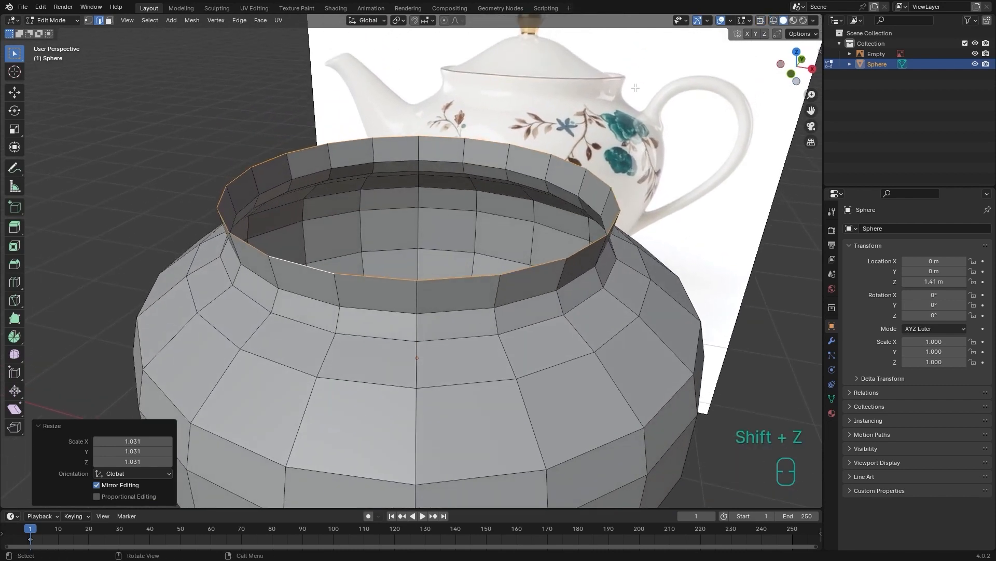
pyautogui.click(14, 168)
pyautogui.moveTo(625, 79); pyautogui.dragTo(625, 78)
pyautogui.click(16, 58)
# - Extrude the rim's edge loop in place and scale it inward by 0.934 to form the rim's thickness
pyautogui.moveTo(382, 264)
pyautogui.keyDown('alt'); pyautogui.mouseDown(button='middle')
pyautogui.moveTo(374, 232)
pyautogui.moveTo(378, 272)
pyautogui.mouseUp(button='middle'); pyautogui.keyUp('alt')
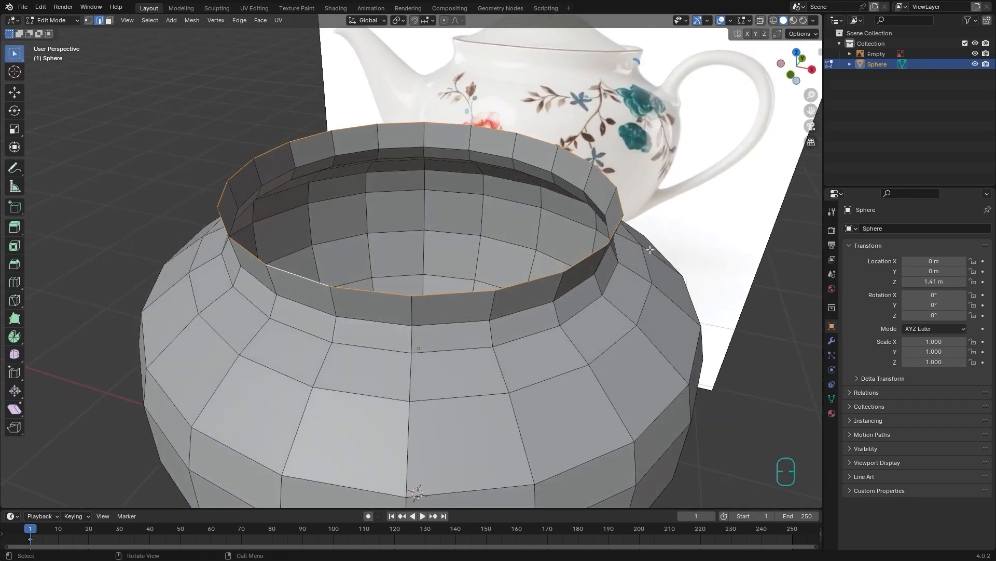
pyautogui.press('e')
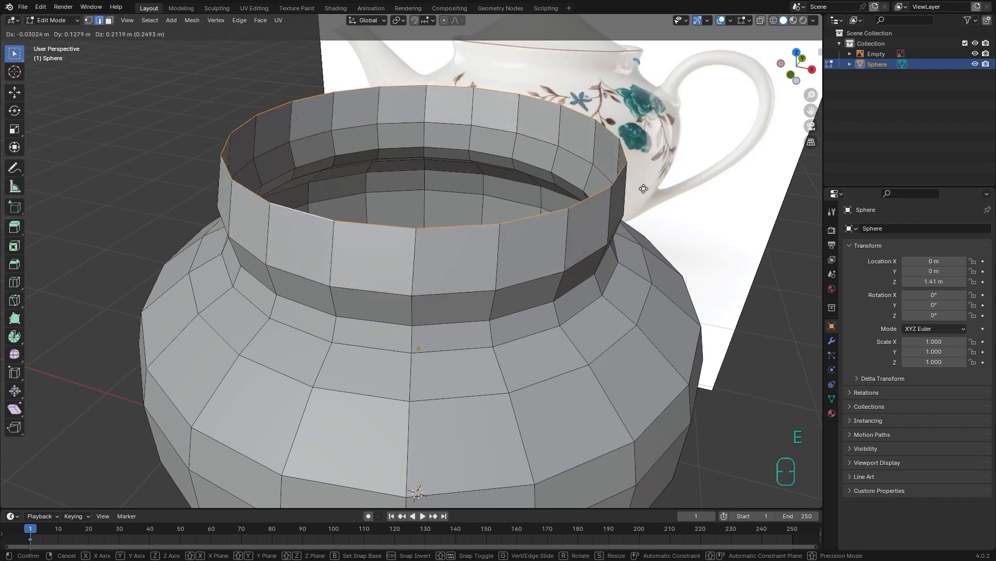
pyautogui.rightClick(644, 189)
pyautogui.press('s')
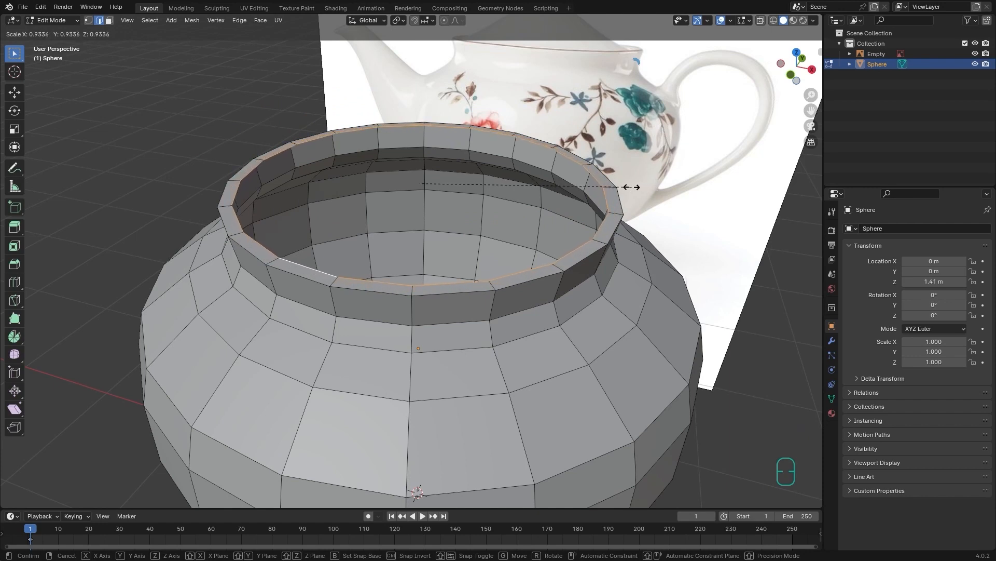
pyautogui.click(632, 187)
# - In front wireframe view, extrude the inner rim loop about 0.313 m down along Z inside the neck, and return to solid shading
pyautogui.click(791, 75)
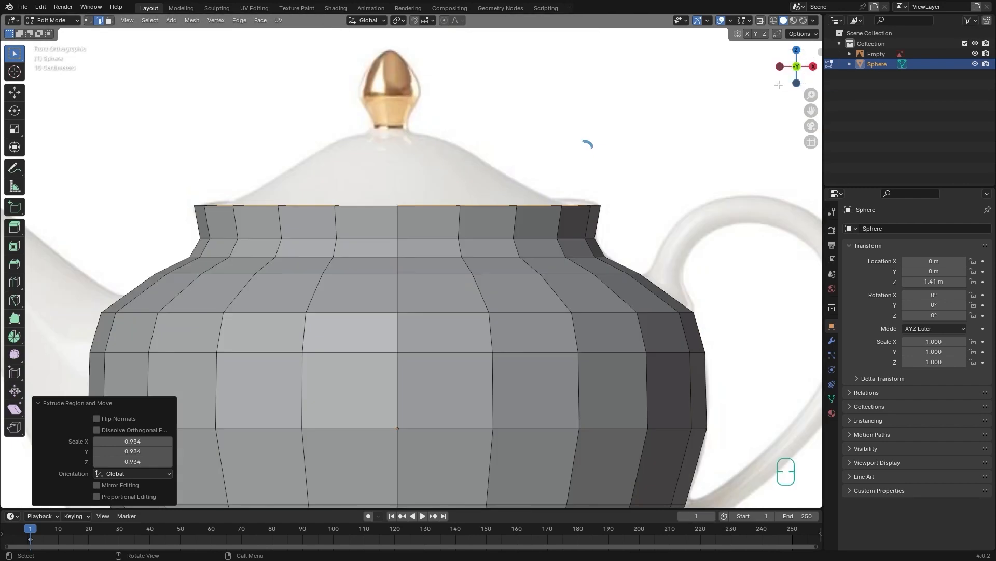
pyautogui.click(774, 21)
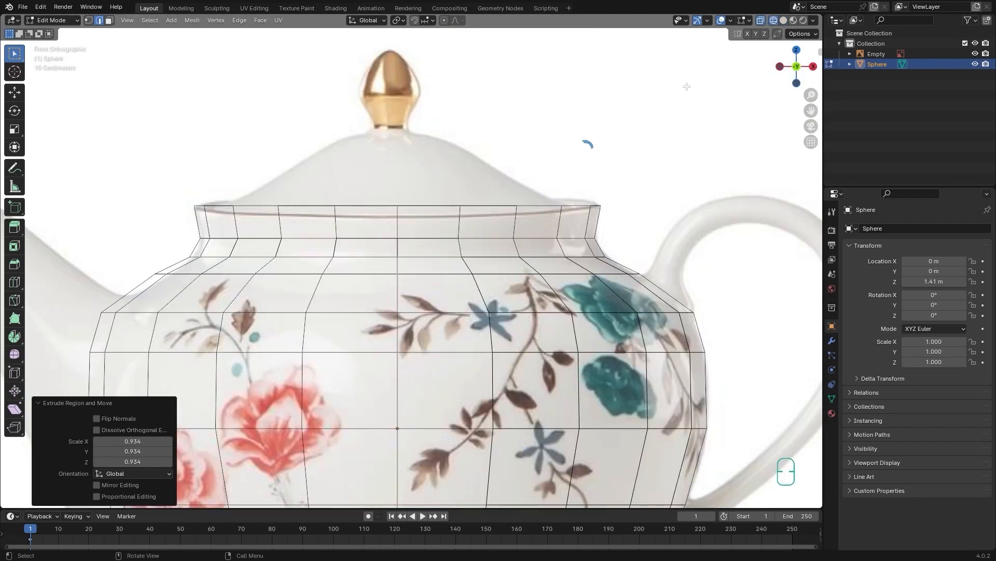
pyautogui.press('e')
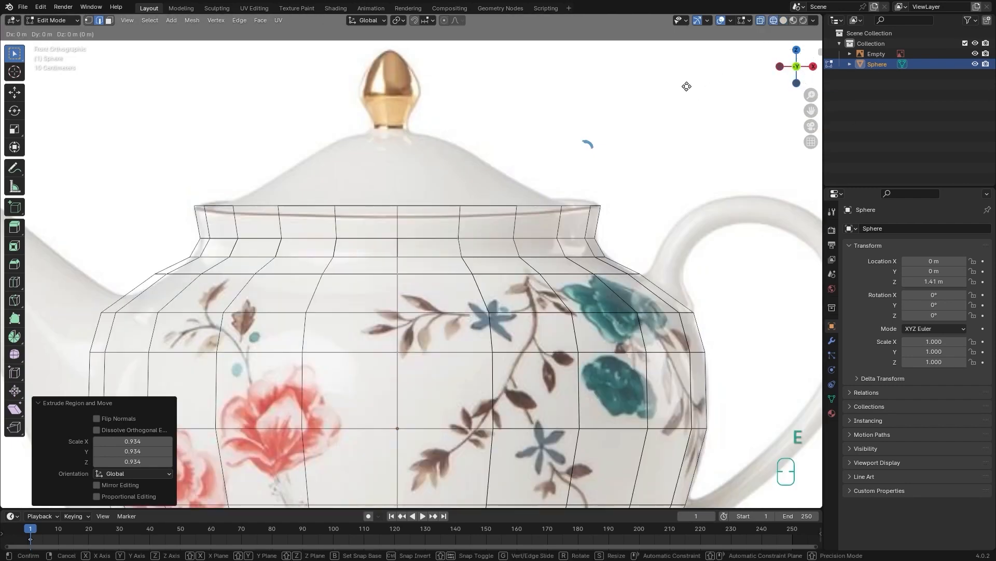
pyautogui.press('z')
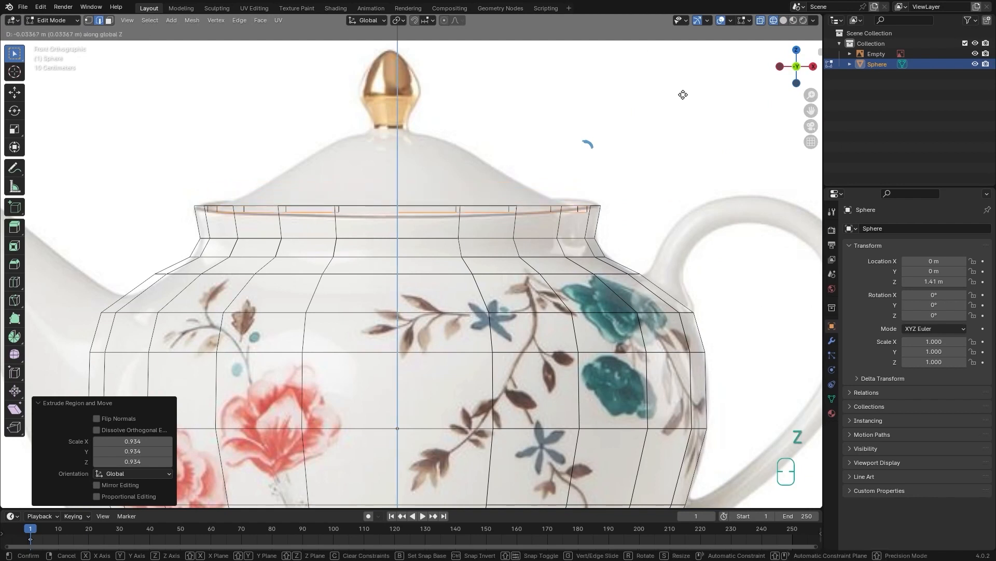
pyautogui.click(668, 149)
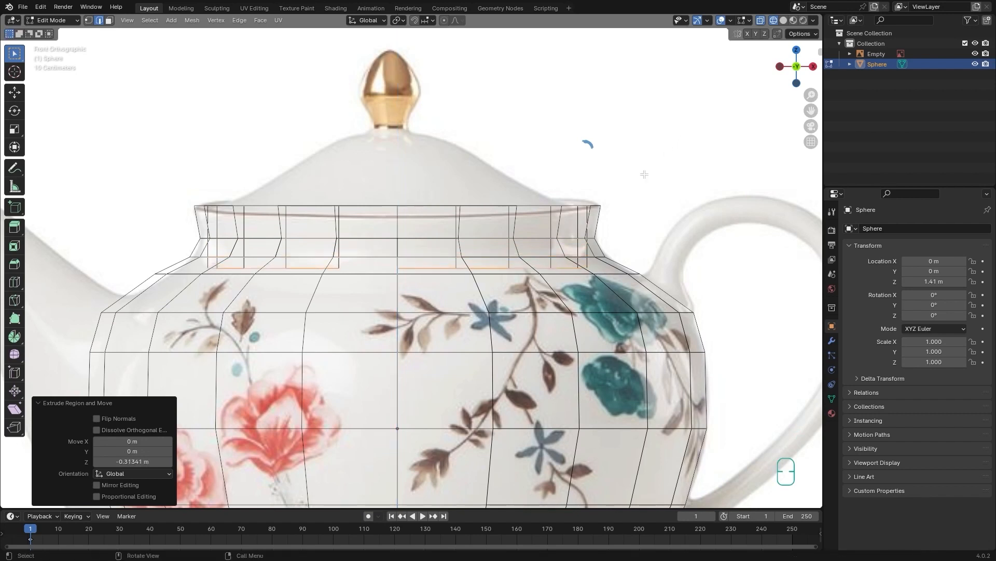
pyautogui.moveTo(568, 258)
pyautogui.mouseDown(button='middle')
pyautogui.moveTo(526, 256)
pyautogui.moveTo(472, 285)
pyautogui.mouseUp(button='middle')
pyautogui.hotkey('shift', 'z')
pyautogui.keyDown('shift'); pyautogui.moveTo(534, 335); pyautogui.dragTo(507, 313, button='middle'); pyautogui.keyUp('shift')
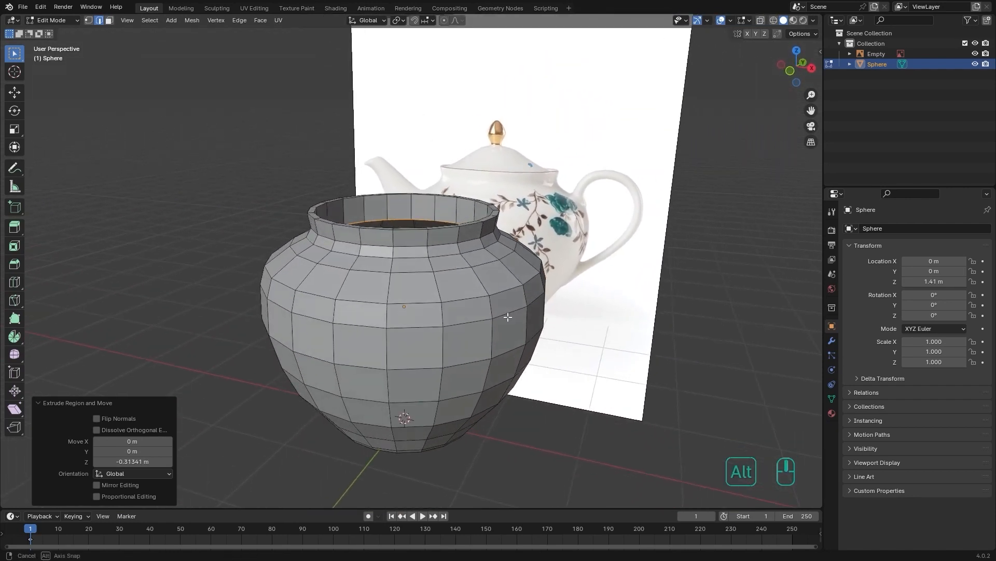
# - Annotate the handle side, the spout and the lid of the teapot on the reference image with freehand strokes
pyautogui.click(14, 168)
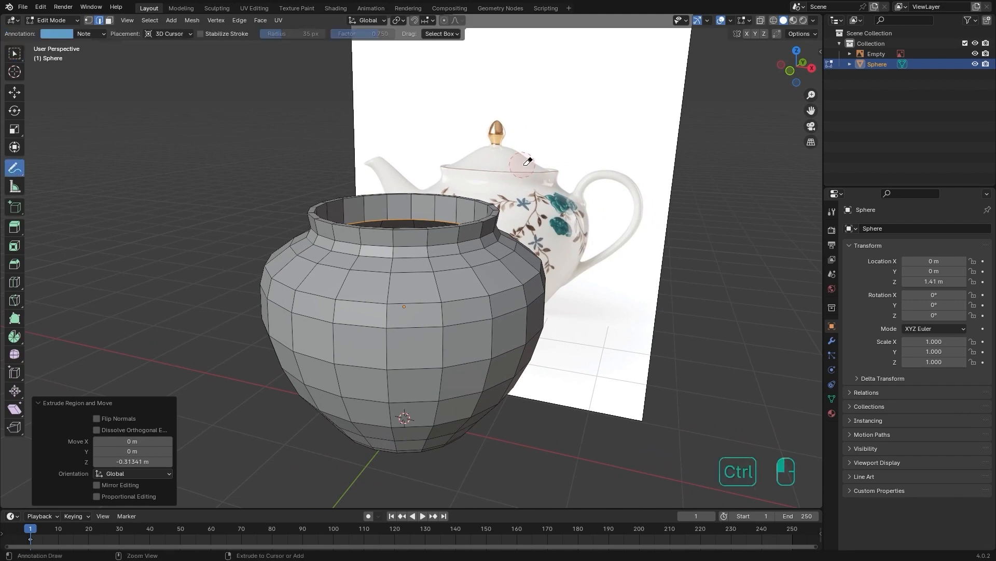
pyautogui.keyDown('ctrl'); pyautogui.moveTo(525, 169); pyautogui.dragTo(596, 205); pyautogui.keyUp('ctrl')
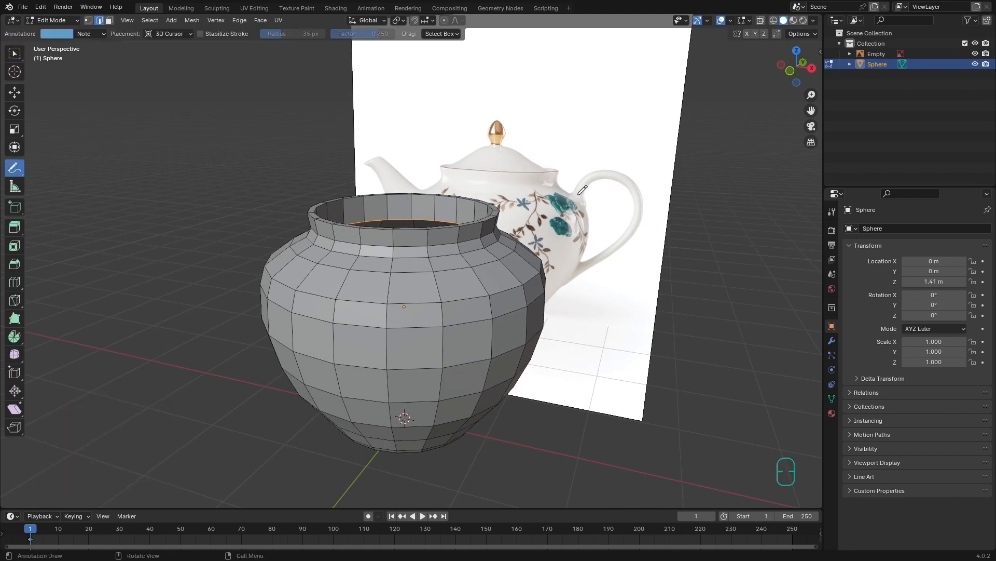
pyautogui.keyDown('alt'); pyautogui.moveTo(599, 245); pyautogui.dragTo(507, 178, button='middle'); pyautogui.keyUp('alt')
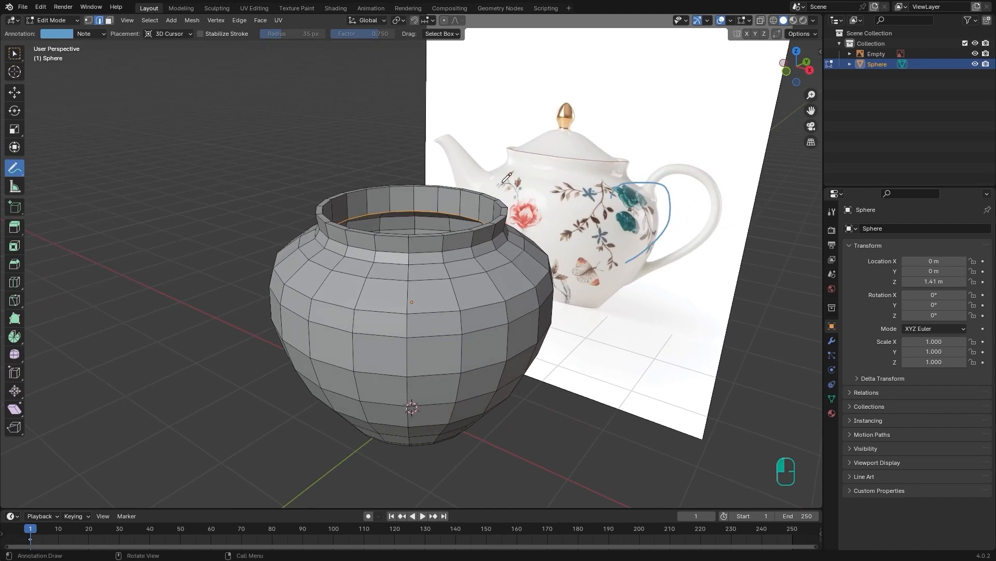
pyautogui.moveTo(553, 149)
pyautogui.mouseDown()
pyautogui.moveTo(521, 87)
pyautogui.moveTo(530, 149)
pyautogui.mouseUp()
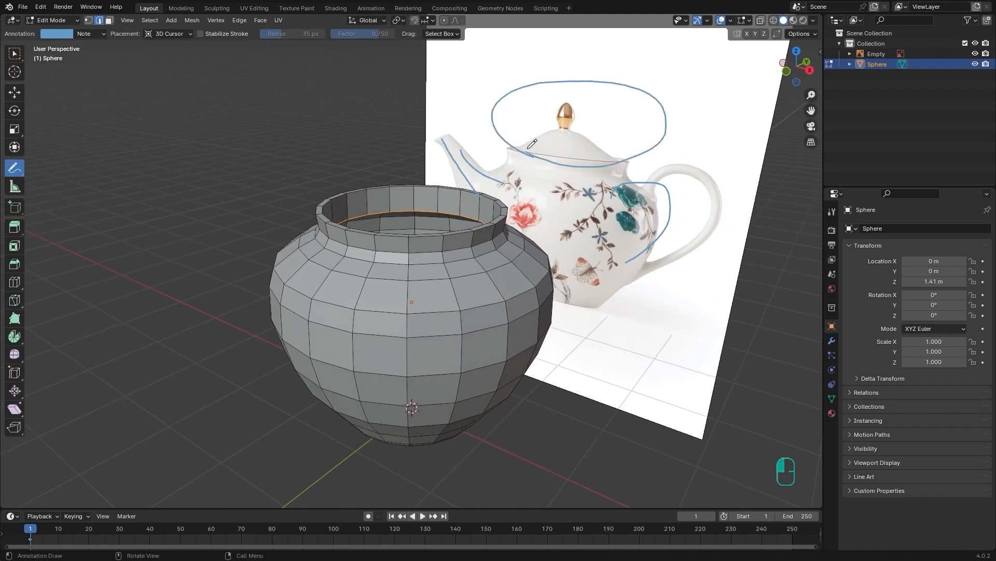